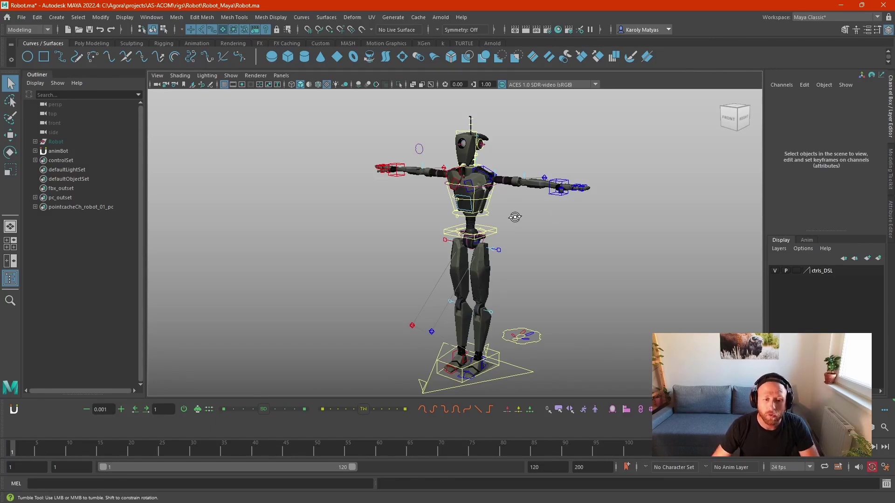
Examine the attributes of the main settings control and the left arm settings control beside the robot's feet.
alt+drag(548, 209, 515, 224)
click(532, 328)
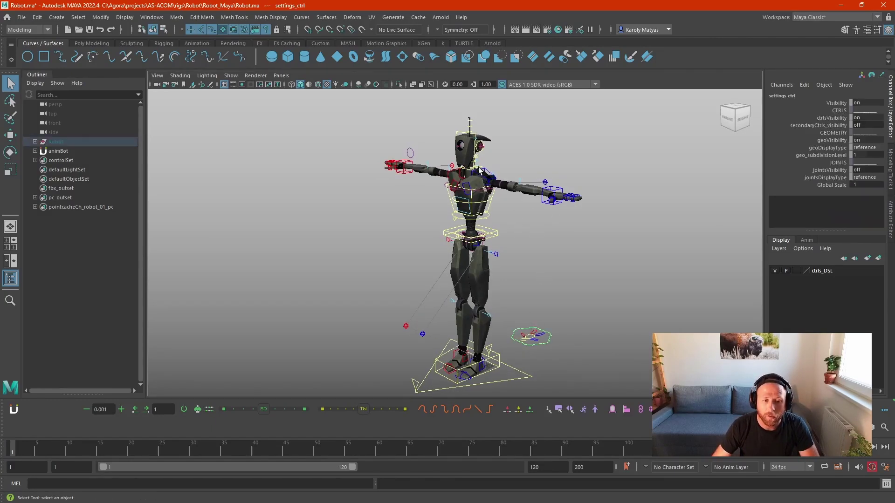
alt+drag(505, 248, 523, 250)
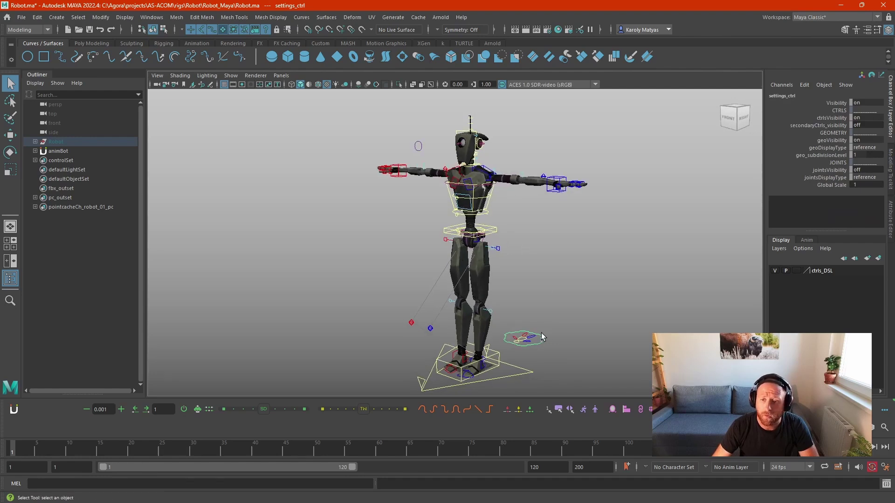
key(w)
click(531, 339)
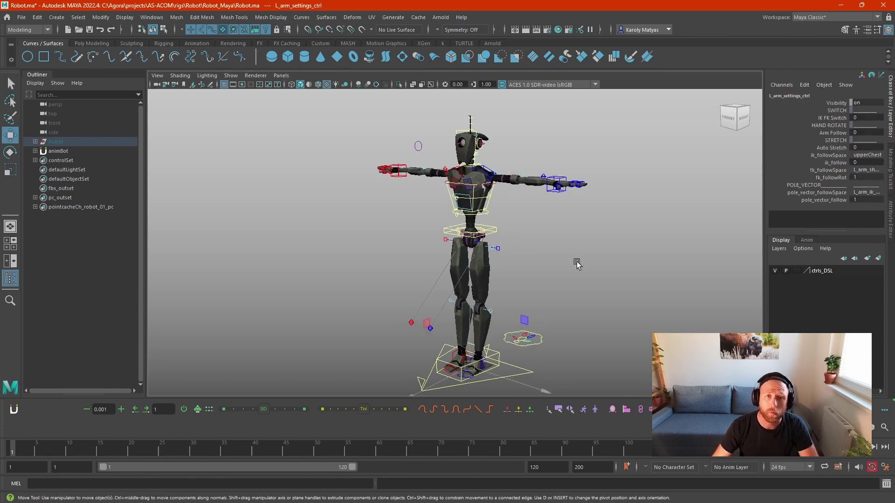
click(604, 258)
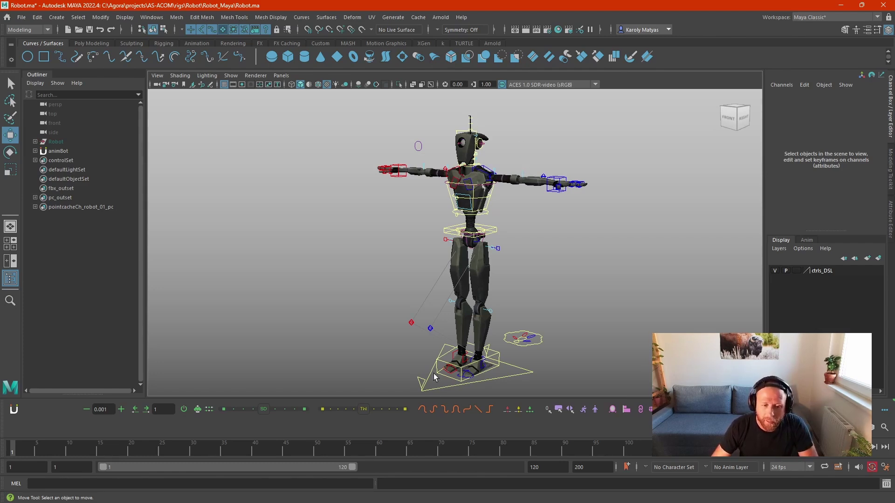
Try moving and rotating the robot's head control, undoing each change, and clear the selection.
click(460, 134)
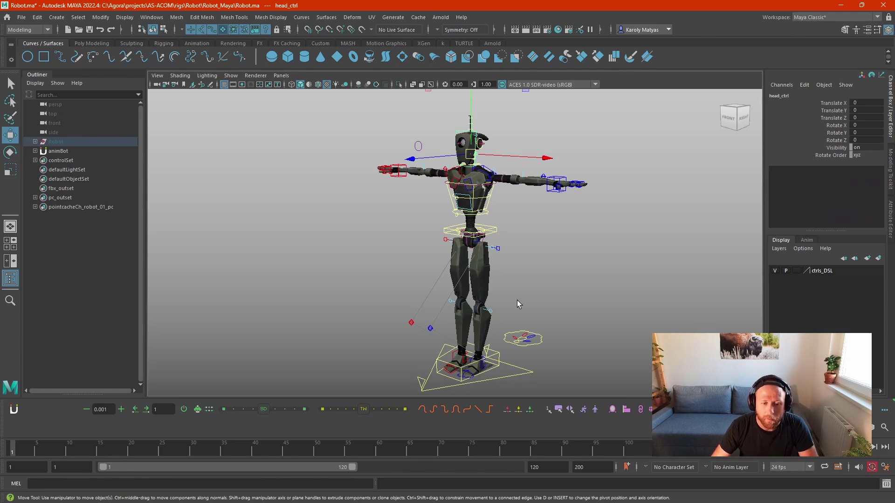
alt+drag(525, 242, 513, 238)
alt+middle_drag(490, 228, 488, 241)
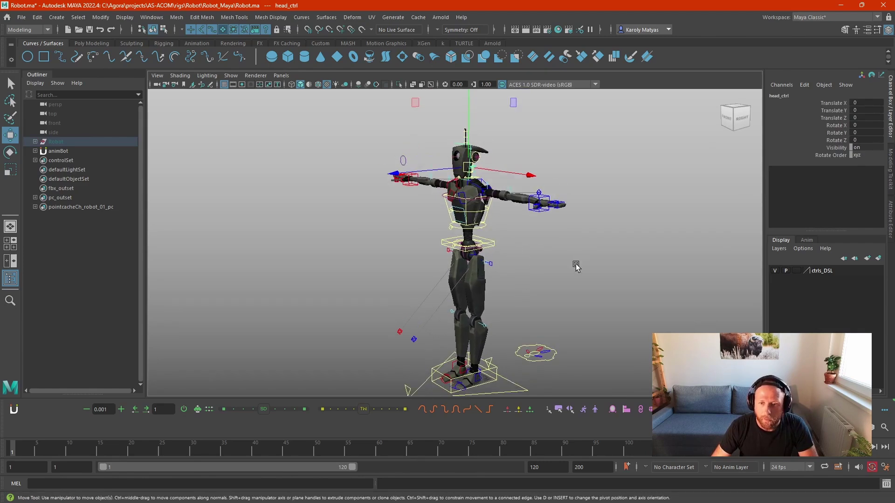
alt+drag(530, 260, 559, 257)
drag(468, 166, 476, 163)
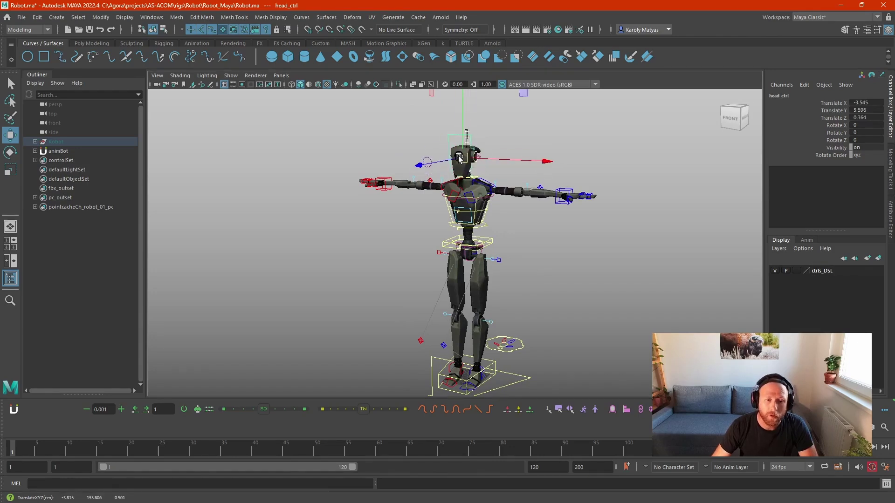
key(ctrl+z)
key(e)
drag(505, 140, 502, 142)
key(ctrl+z)
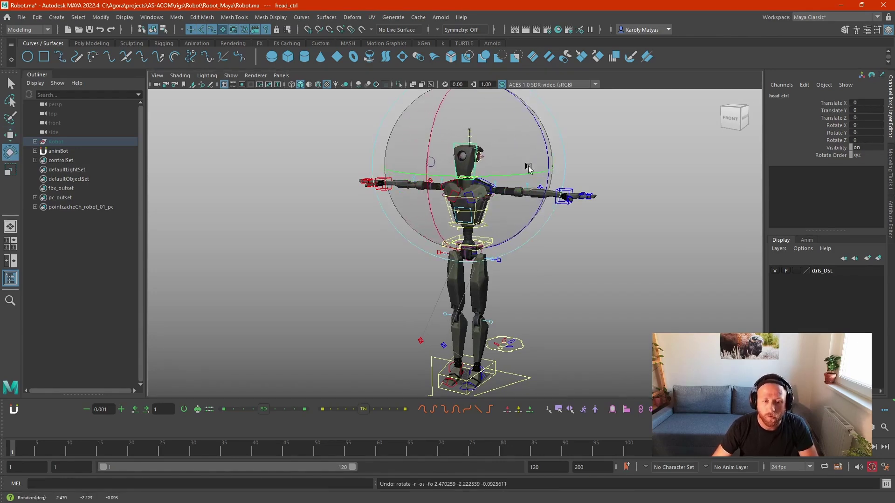
key(w)
click(533, 269)
alt+drag(534, 272, 519, 266)
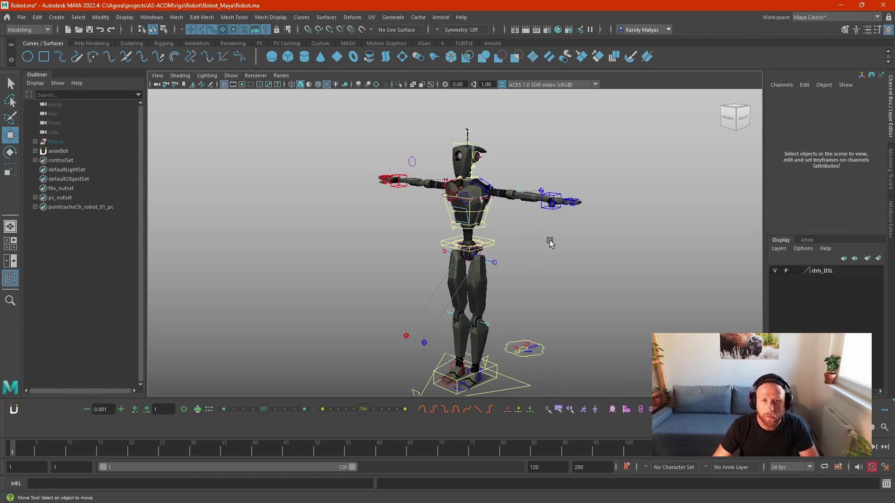
Frame the settings controls beside the feet and examine the attributes of the spine, head, arm and main settings controls.
drag(501, 323, 547, 365)
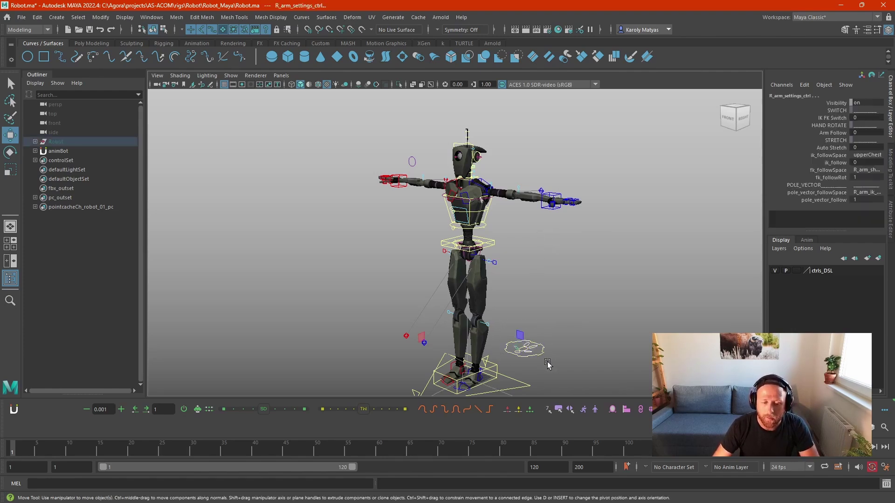
key(f)
alt+drag(525, 280, 397, 283)
click(438, 295)
click(442, 263)
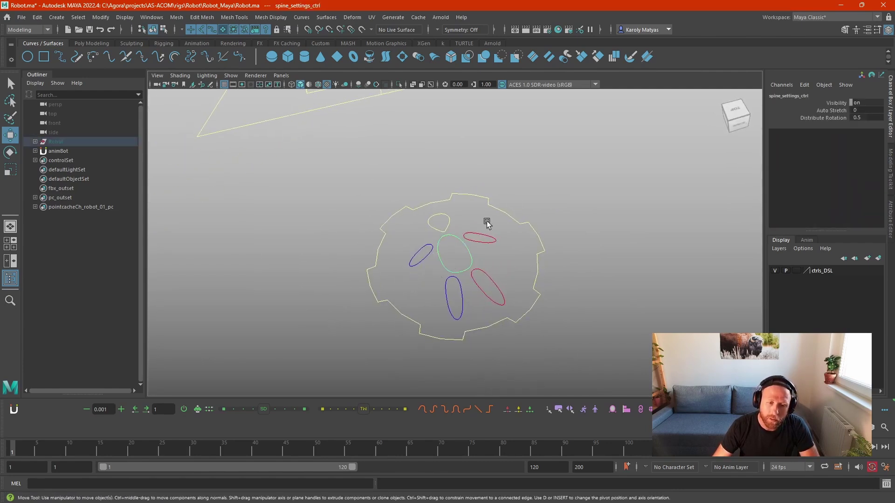
click(462, 198)
click(448, 220)
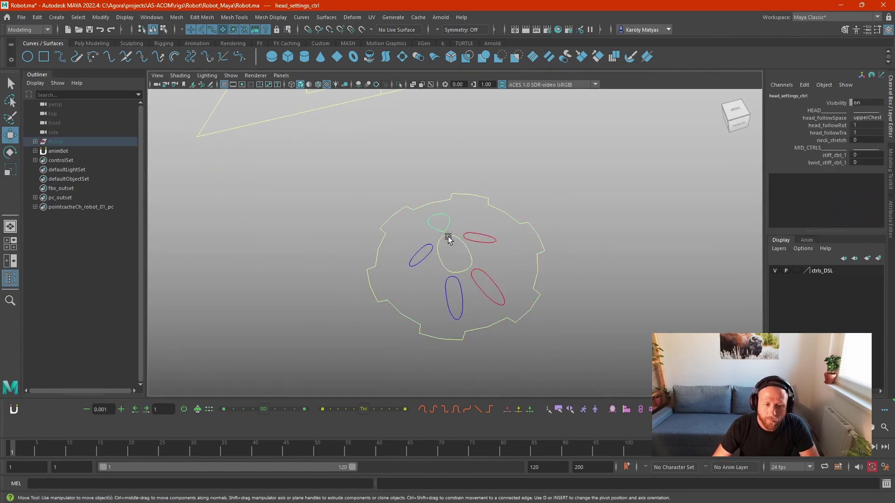
click(452, 237)
click(431, 251)
click(481, 242)
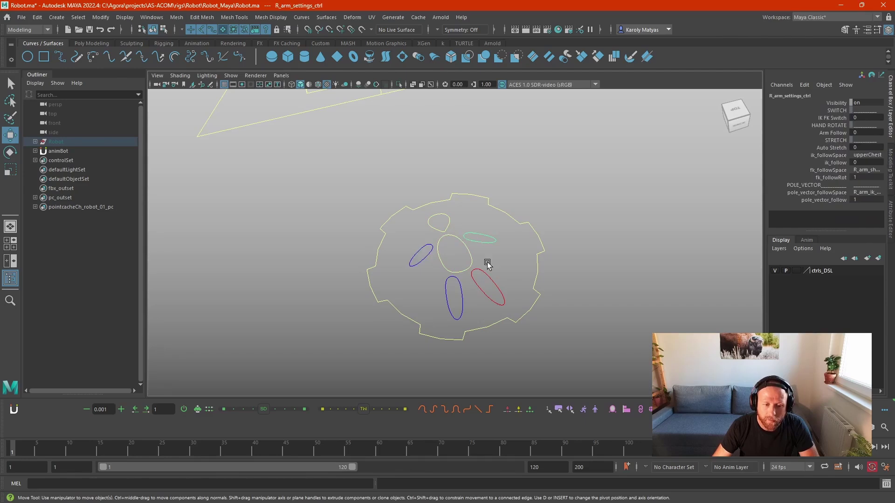
click(533, 235)
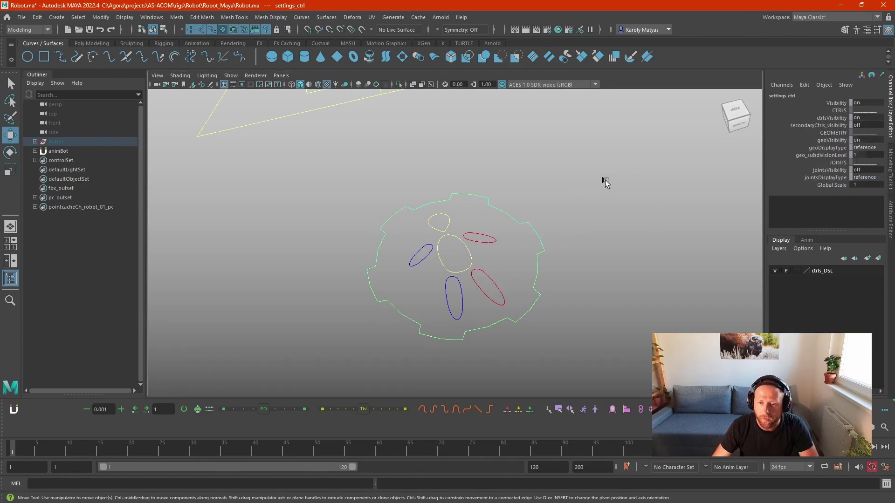
Try a Global Scale of 2 on the main settings control and undo it.
alt+drag(541, 228, 641, 191)
alt+right_drag(641, 191, 312, 215)
alt+drag(312, 215, 382, 187)
alt+middle_drag(382, 186, 413, 319)
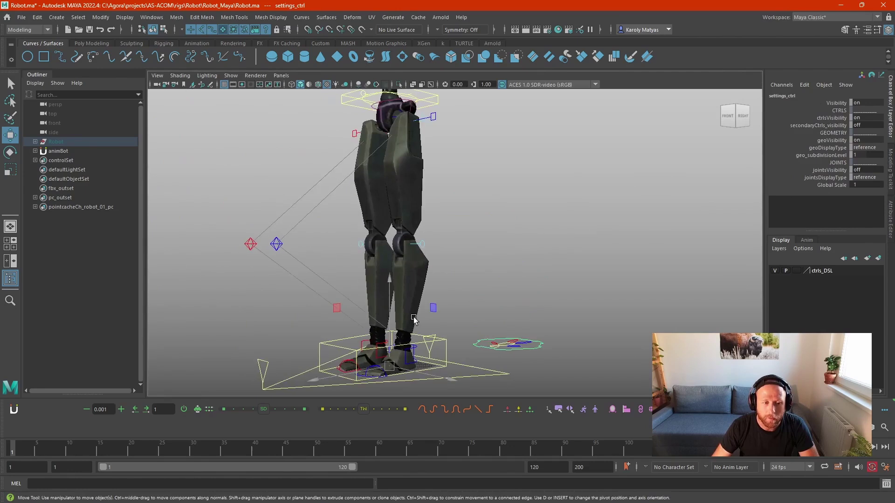
alt+right_drag(413, 319, 298, 298)
key(Return)
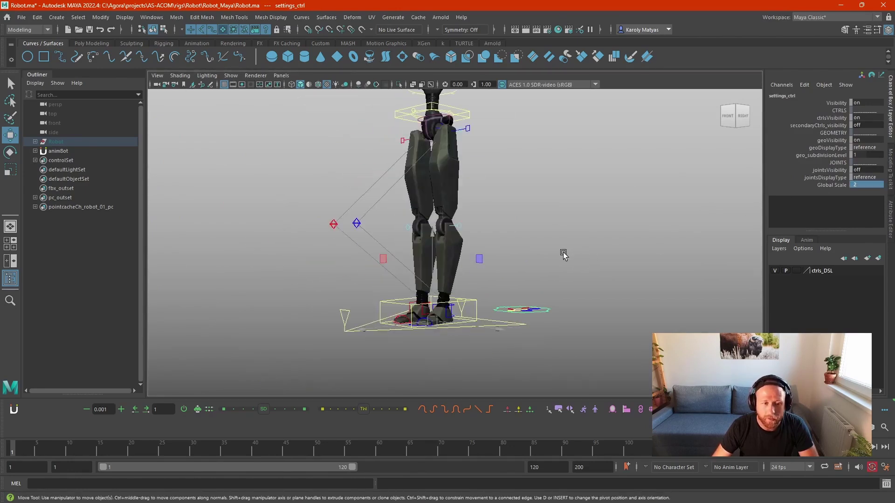
alt+drag(561, 242, 569, 251)
alt+right_drag(569, 251, 500, 266)
alt+middle_drag(501, 266, 484, 287)
key(ctrl+z)
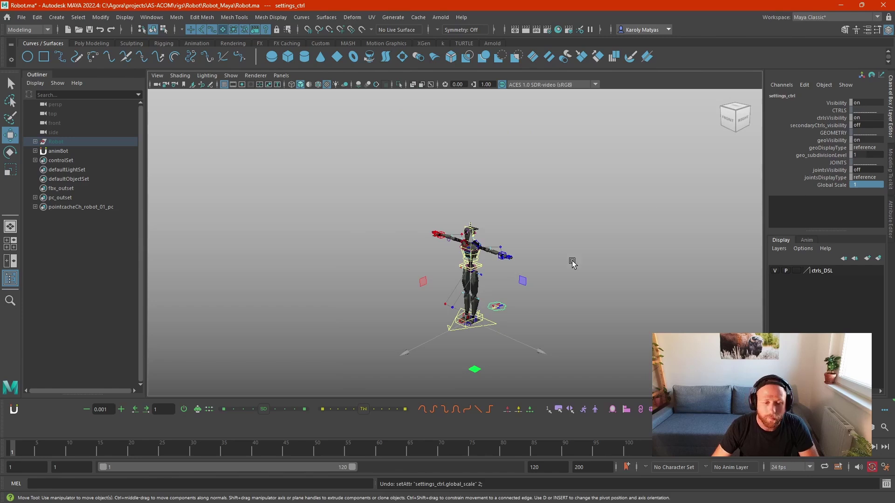
Frame the head control, try rotating and moving it up close, and undo both changes.
click(572, 268)
click(476, 279)
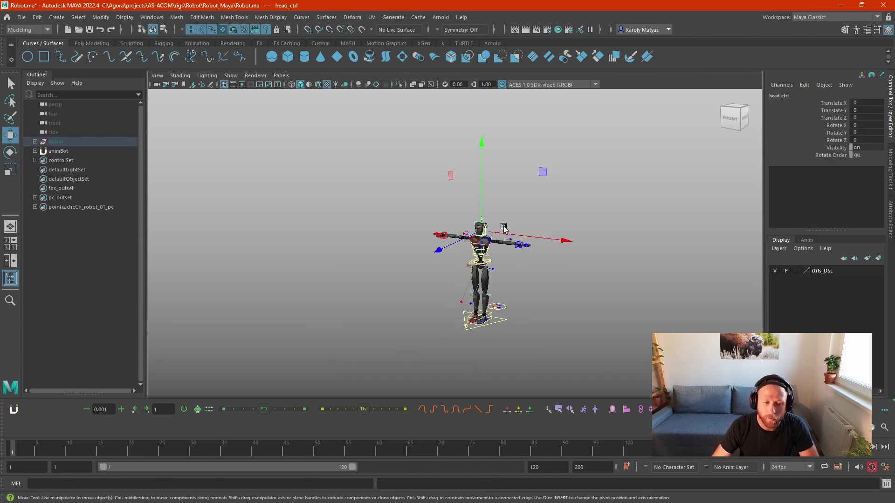
key(f)
alt+drag(592, 234, 434, 251)
key(e)
drag(493, 245, 555, 242)
key(ctrl+z)
key(w)
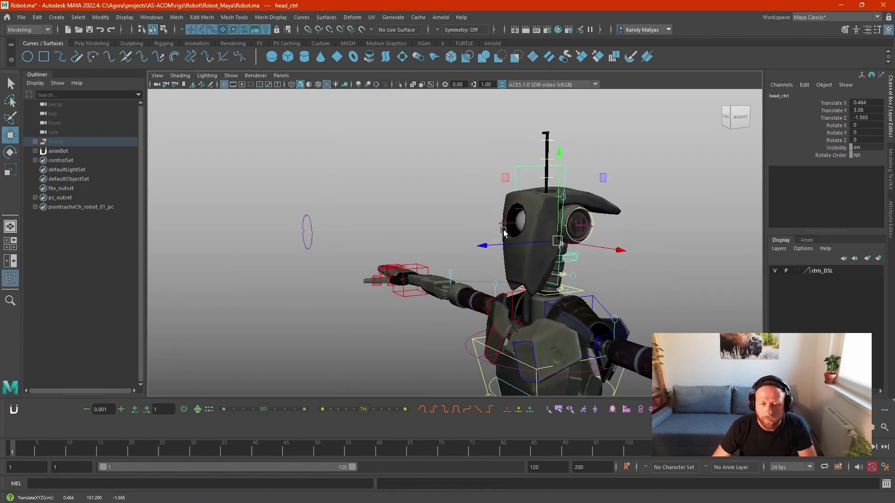
key(ctrl+z)
Edit the neck_stretch value on the head settings control.
alt+right_drag(554, 271, 461, 270)
alt+drag(460, 271, 448, 208)
alt+drag(534, 334, 542, 347)
click(536, 376)
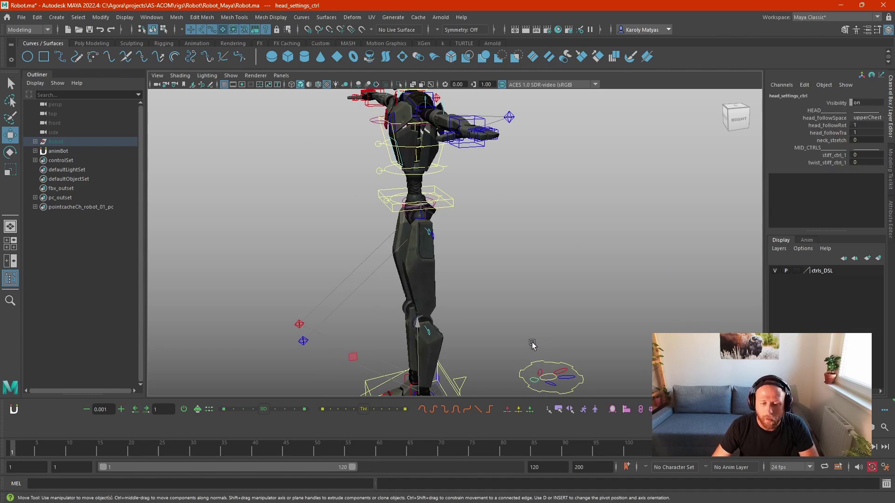
click(851, 140)
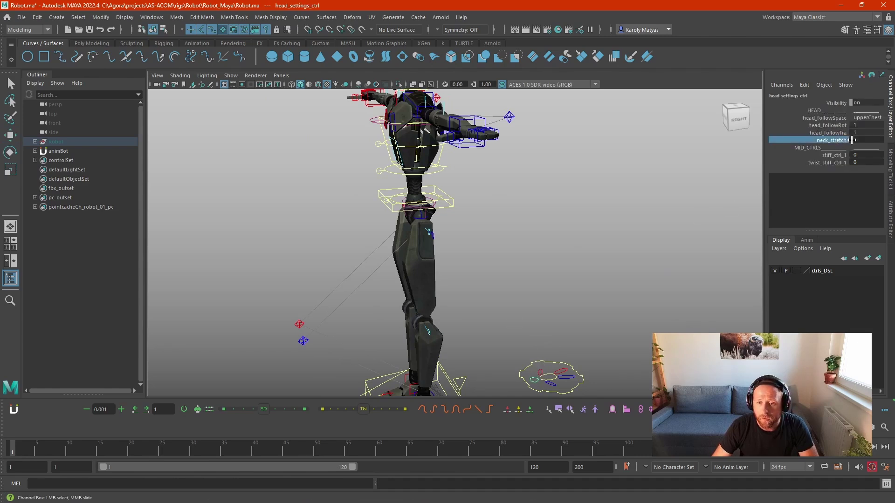
click(880, 139)
key(Return)
Try moving the head control to test the neck stretch, and undo the move.
alt+middle_drag(574, 187, 570, 241)
alt+drag(570, 242, 584, 245)
click(429, 135)
key(w)
alt+middle_drag(430, 161, 472, 217)
alt+drag(472, 217, 459, 159)
key(ctrl+z)
alt+middle_drag(516, 170, 529, 215)
scroll(528, 215, up, 7)
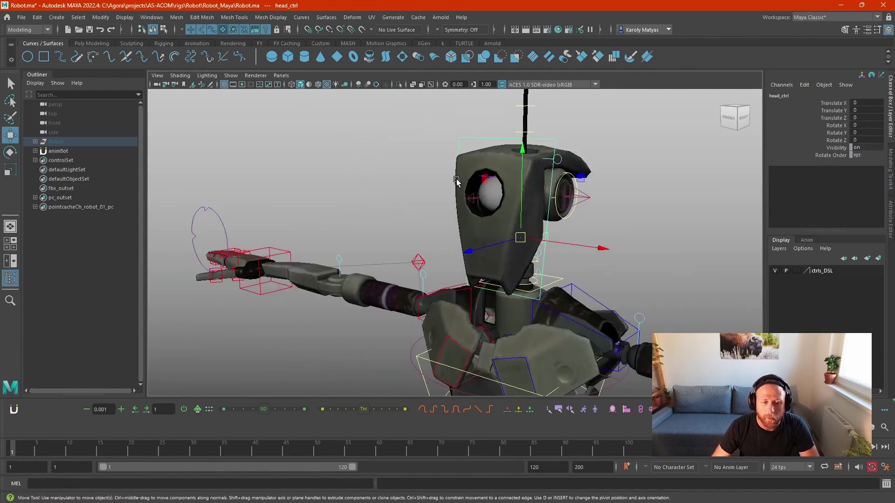
Try moving the eye aim control in front of the face, undo the move and clear the selection.
alt+drag(455, 182, 470, 193)
click(573, 194)
key(e)
alt+drag(572, 194, 309, 206)
key(w)
click(190, 231)
drag(191, 232, 247, 191)
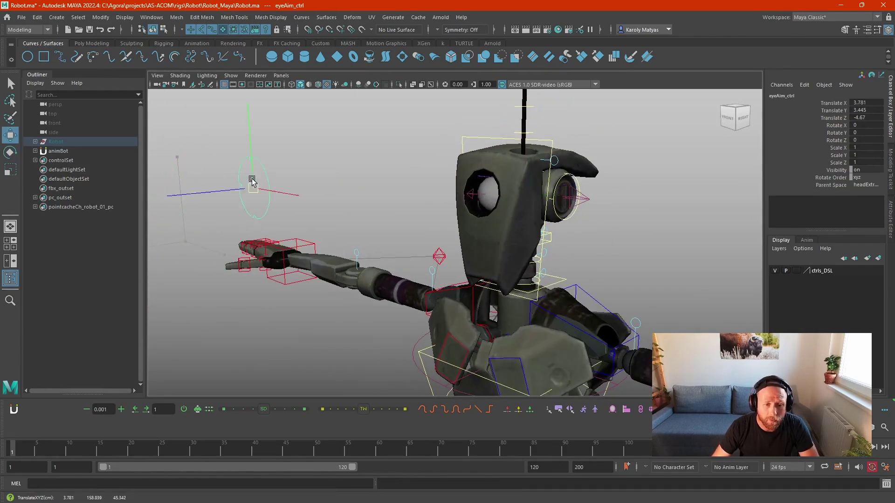
key(ctrl+z)
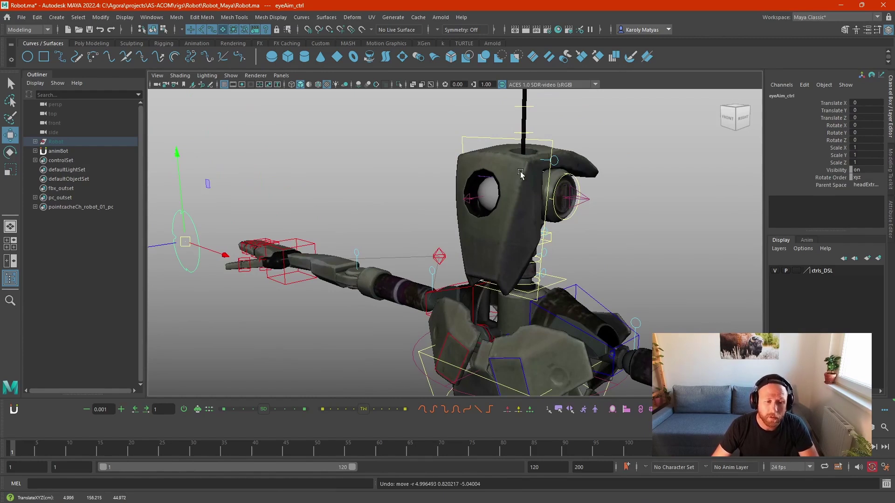
click(369, 207)
alt+right_drag(643, 248, 365, 223)
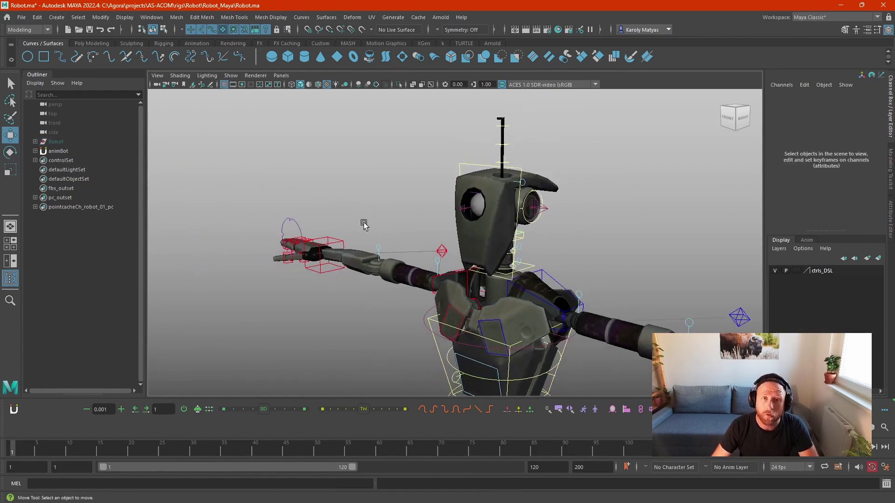
Select the IK hand controls of both arms to examine them.
alt+middle_drag(492, 194, 465, 171)
alt+drag(551, 234, 434, 245)
scroll(360, 236, down, 5)
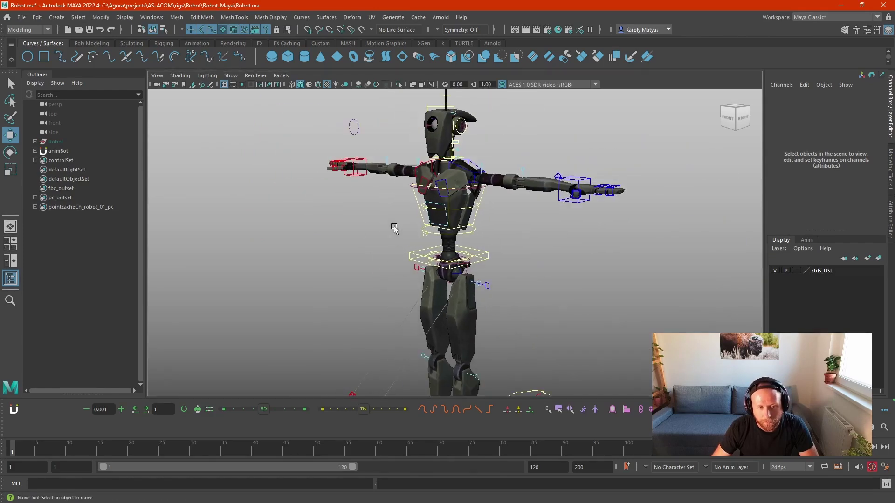
click(583, 182)
shift+click(355, 161)
alt+middle_drag(356, 163, 359, 222)
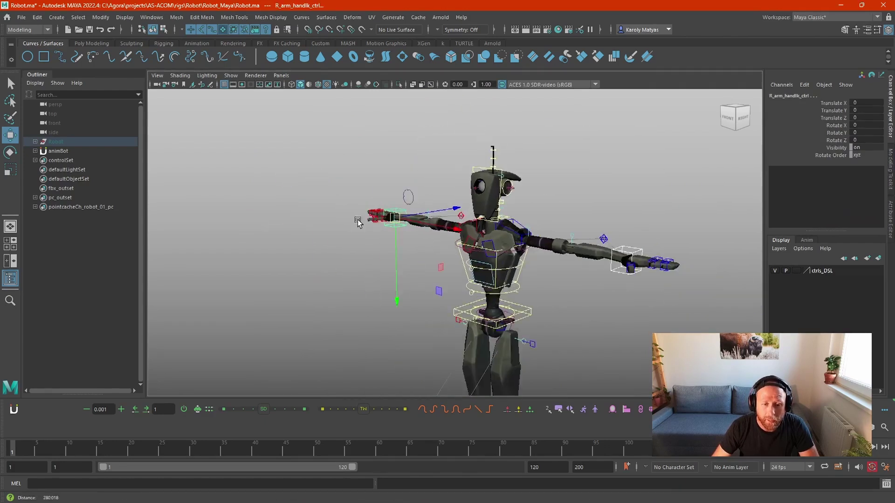
Set IK FK Switch to 1 on both arm settings controls and check their follow space attributes.
scroll(420, 266, down, 3)
alt+middle_drag(429, 280, 386, 200)
click(514, 335)
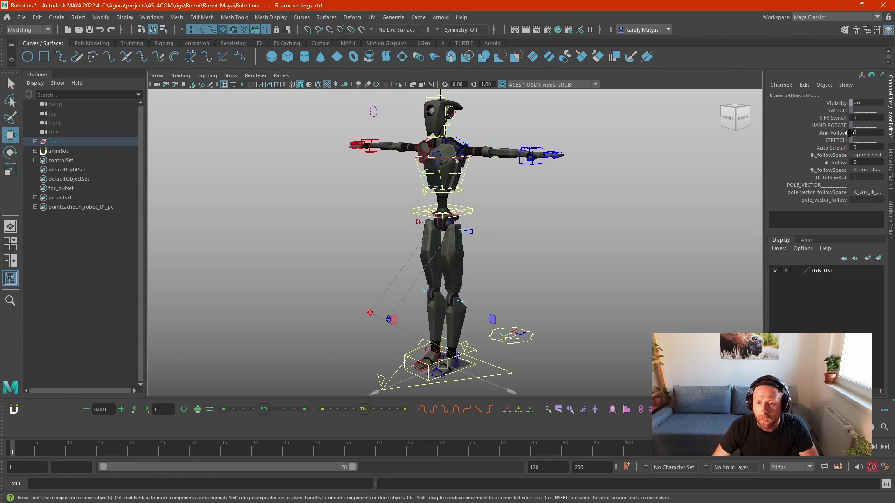
click(841, 119)
middle_drag(808, 140, 821, 142)
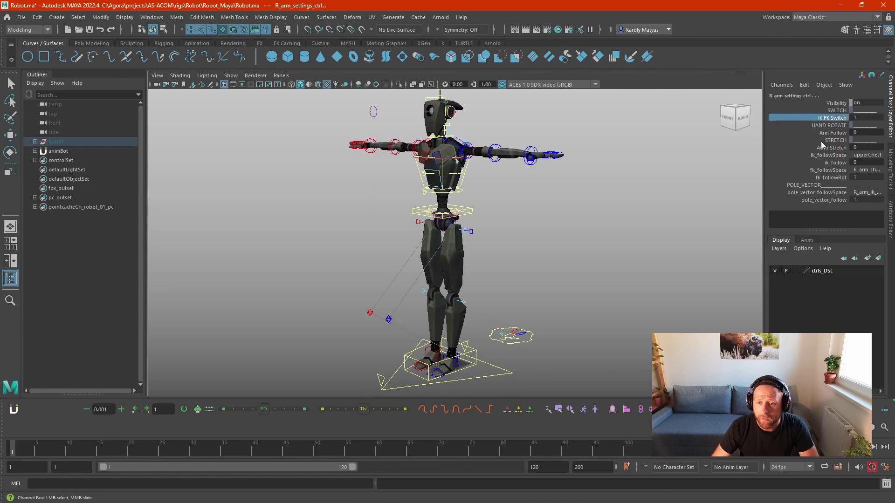
click(866, 170)
click(845, 156)
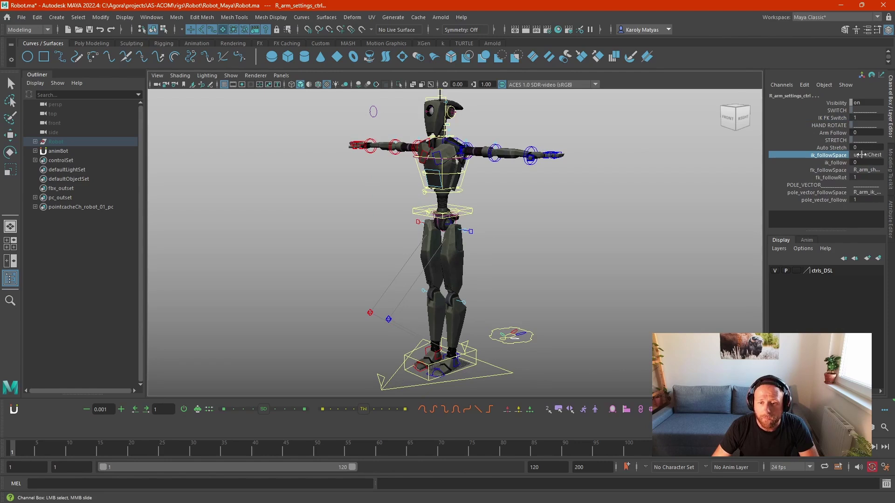
Try rotating the spine chest control with the arms in FK, and undo the rotation.
alt+drag(491, 141, 501, 198)
click(461, 200)
key(e)
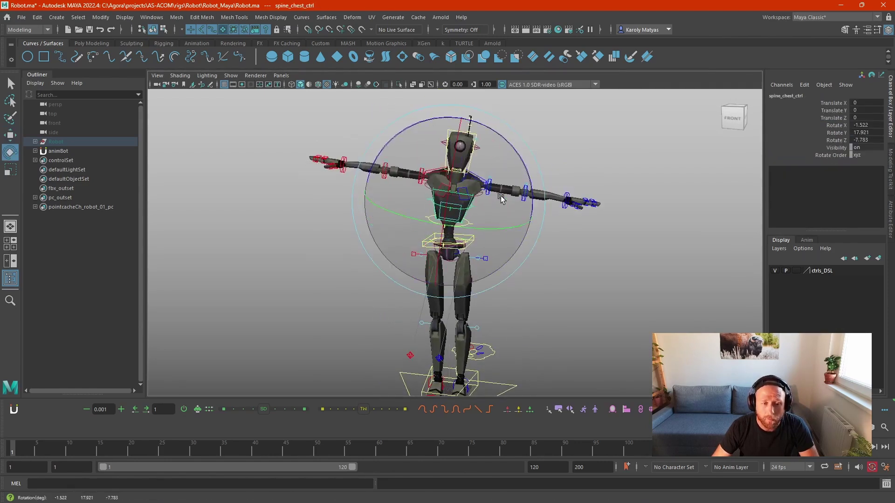
key(ctrl+z)
Try moving the main pelvis control, undo the move and clear the selection.
key(w)
alt+drag(484, 256, 446, 276)
click(473, 245)
key(ctrl+z)
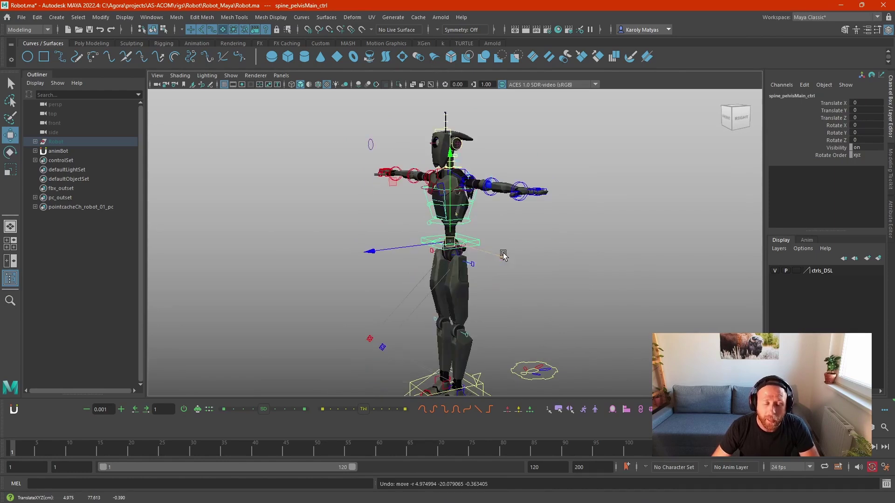
click(476, 339)
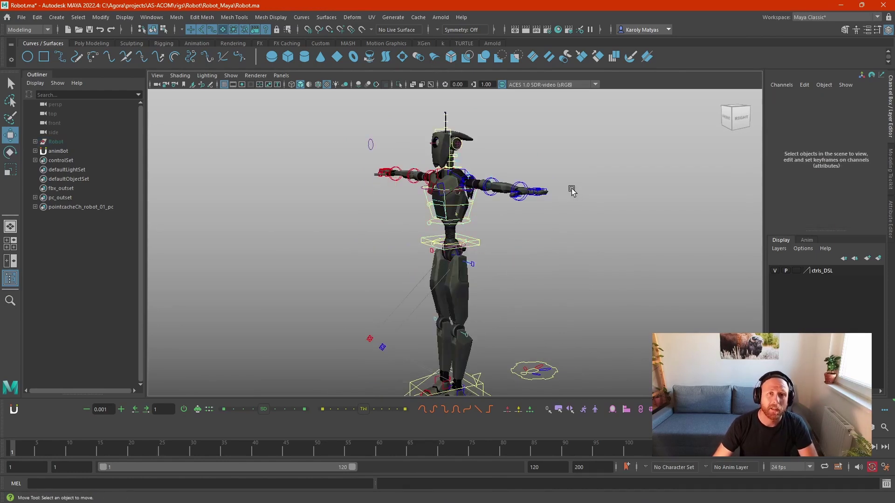
Frame the chest, try moving and rotating the chest plate control, and undo both changes.
alt+drag(480, 206, 547, 216)
click(456, 220)
key(f)
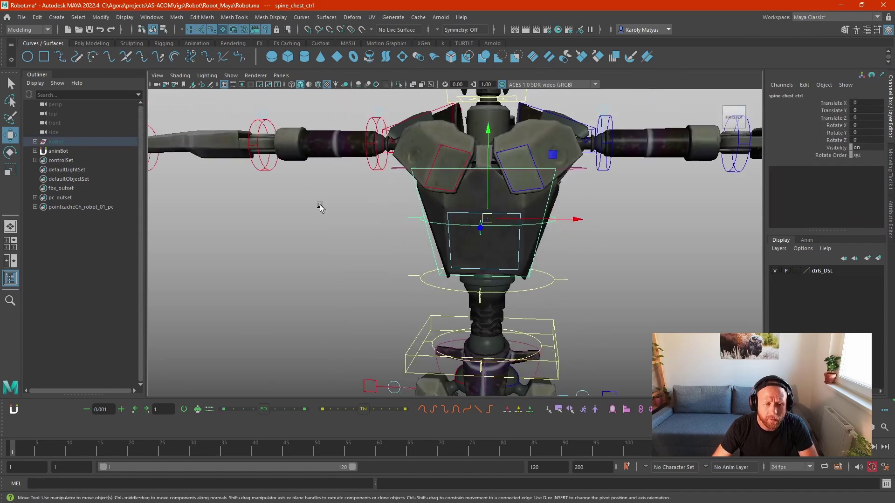
alt+drag(320, 207, 392, 234)
click(484, 248)
click(480, 242)
key(e)
key(ctrl+z)
key(ctrl+z)
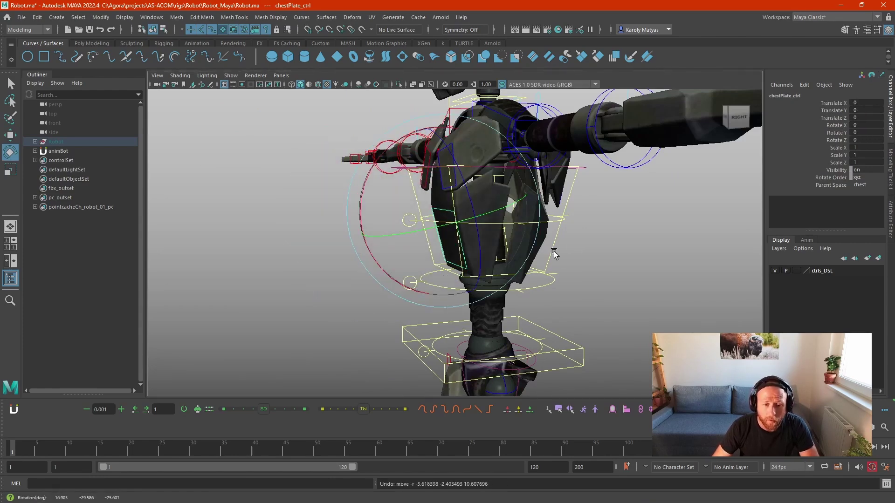
Try rotating the spine chest control with the chest plate attached, undo the rotation and clear the selection.
click(553, 250)
alt+drag(538, 250, 589, 245)
drag(522, 203, 584, 229)
key(ctrl+z)
key(w)
click(620, 244)
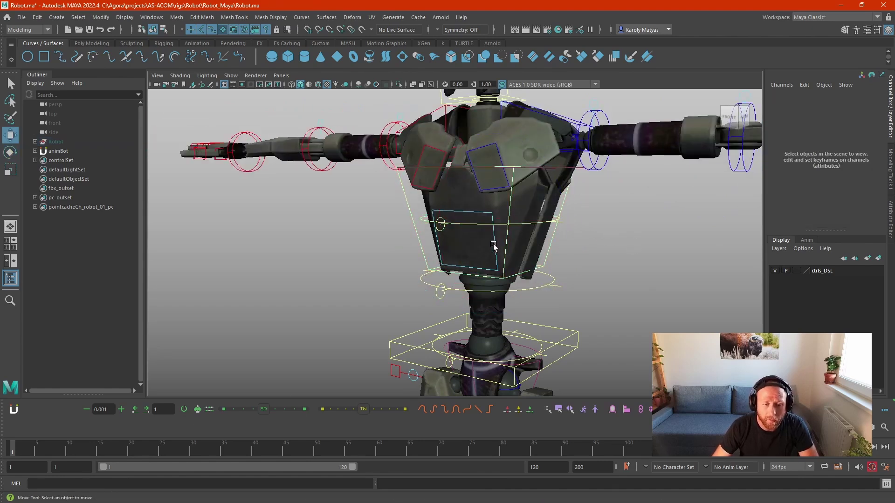
Set the chest plate control's Parent Space to world and pull the plate away from the front of the torso.
click(494, 246)
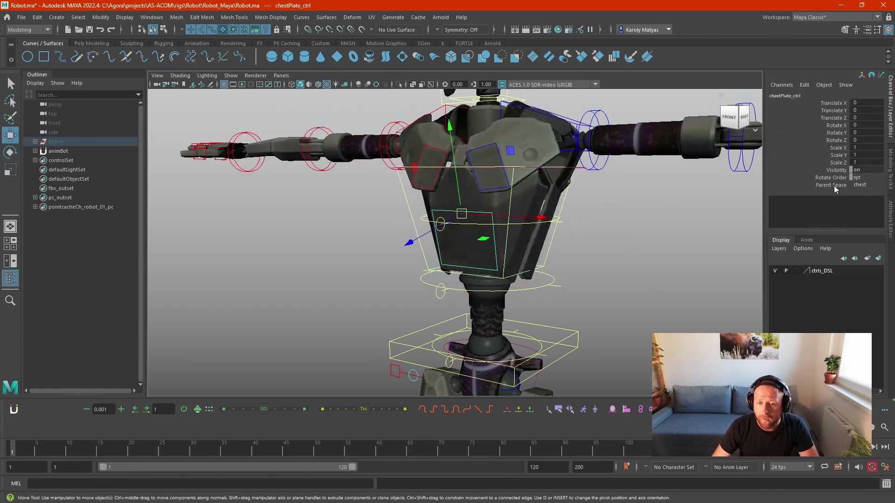
click(863, 186)
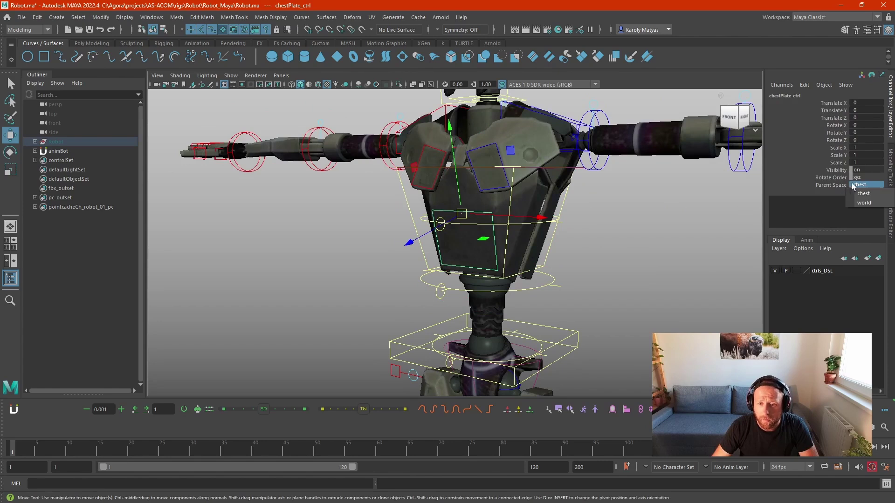
click(863, 193)
click(552, 244)
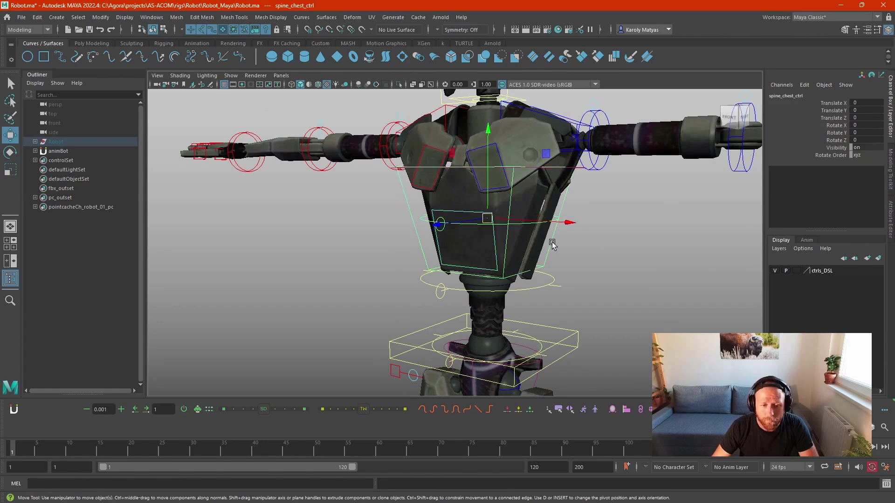
click(494, 243)
alt+drag(494, 243, 327, 242)
scroll(461, 241, down, 5)
Set the back plate control's Parent Space to world and move the plate behind the torso to about -51.85 in Translate Z.
click(536, 247)
click(531, 246)
alt+drag(526, 242, 495, 230)
alt+drag(564, 236, 525, 234)
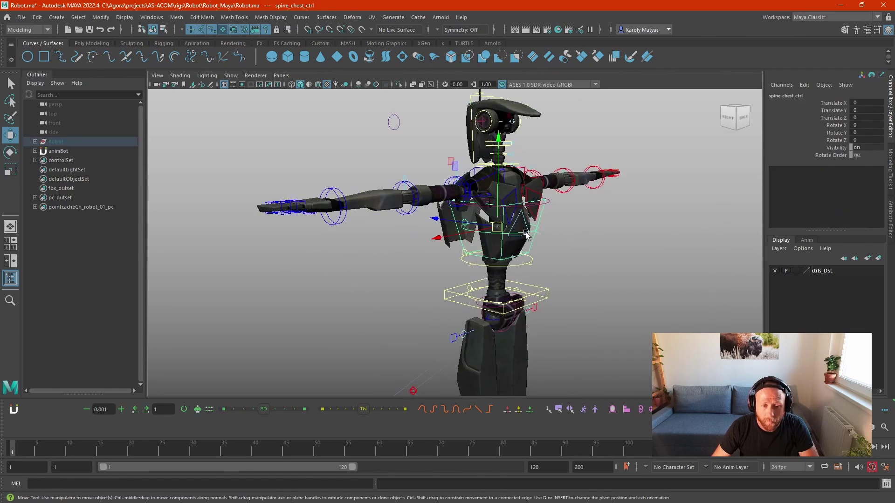
click(520, 228)
click(856, 184)
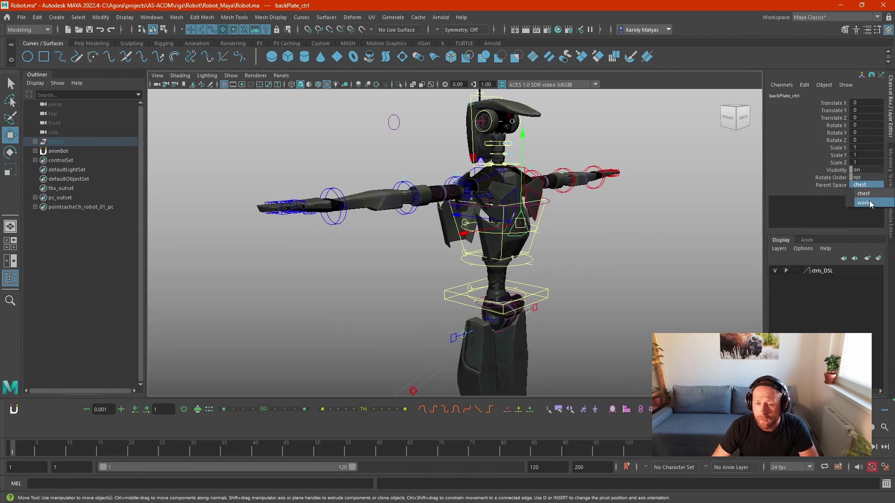
alt+drag(572, 236, 578, 224)
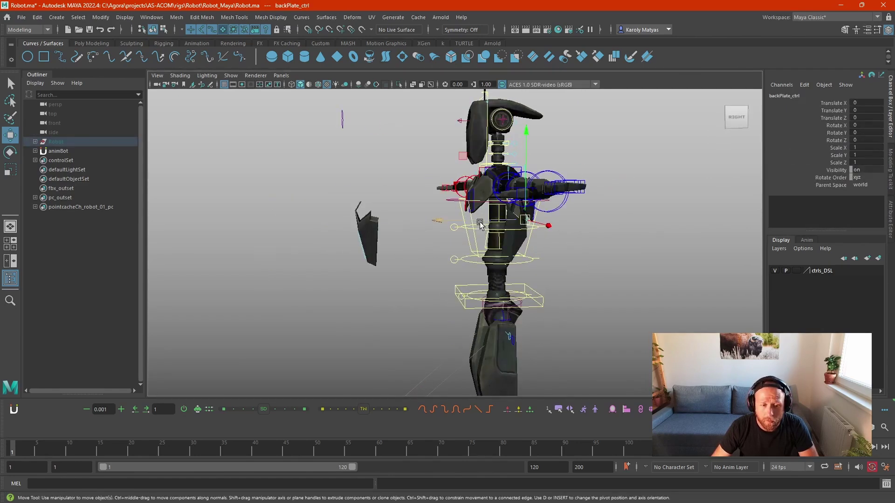
drag(440, 222, 591, 226)
Try rotating the spine chest control while both plates are in world space, and undo the rotation.
click(555, 236)
click(521, 239)
key(e)
alt+drag(522, 239, 638, 207)
key(ctrl+z)
Examine the detached chest and back plates from several sides, hiding the rig controls briefly for a clear view.
click(378, 264)
key(w)
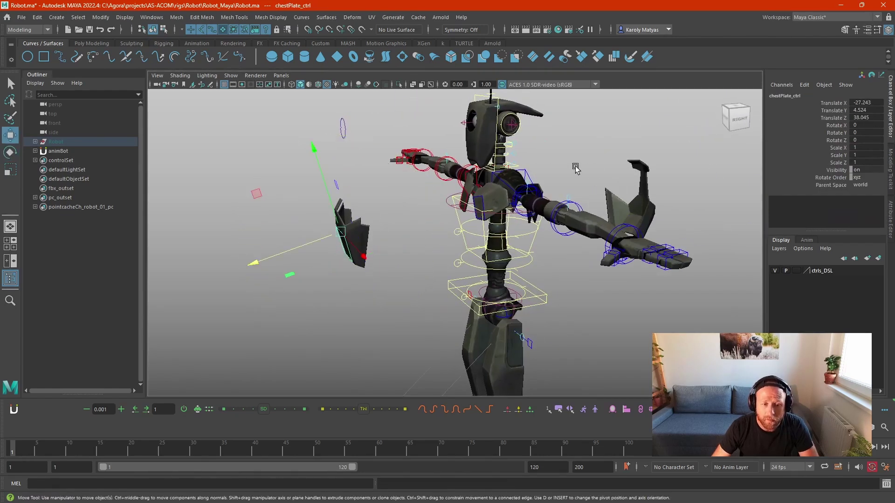
alt+drag(576, 168, 540, 202)
click(493, 136)
click(491, 139)
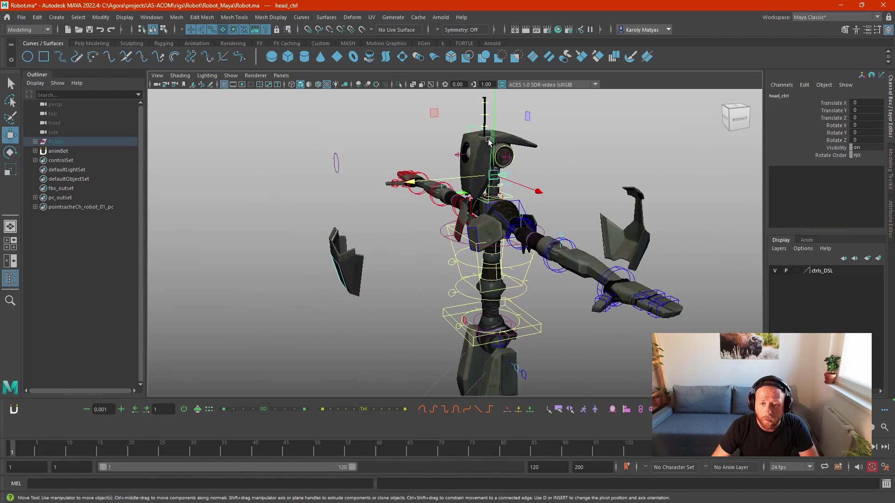
click(572, 185)
alt+drag(546, 204, 683, 254)
click(687, 242)
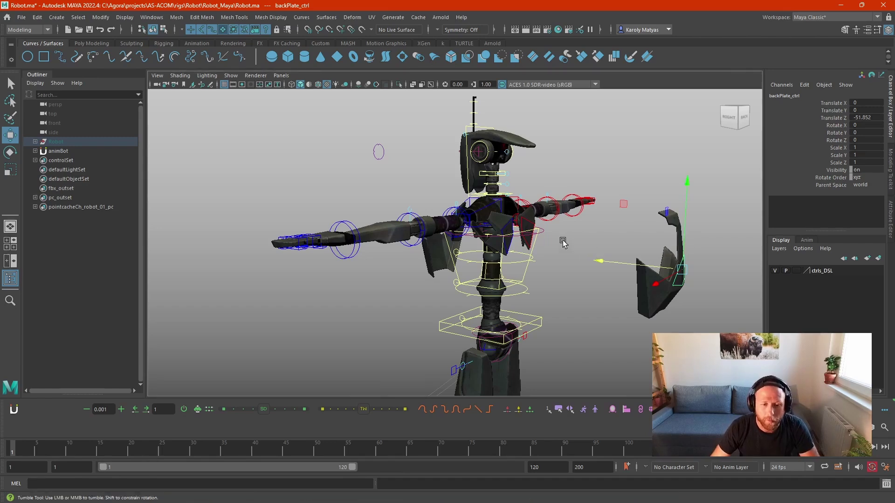
alt+drag(561, 242, 535, 287)
key(alt+1)
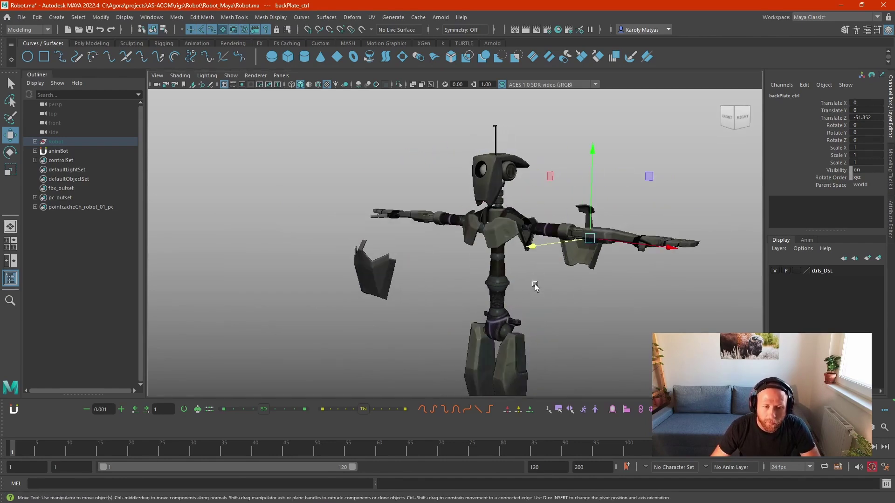
key(ctrl+z)
key(ctrl+z)
key(ctrl+z)
key(ctrl+z)
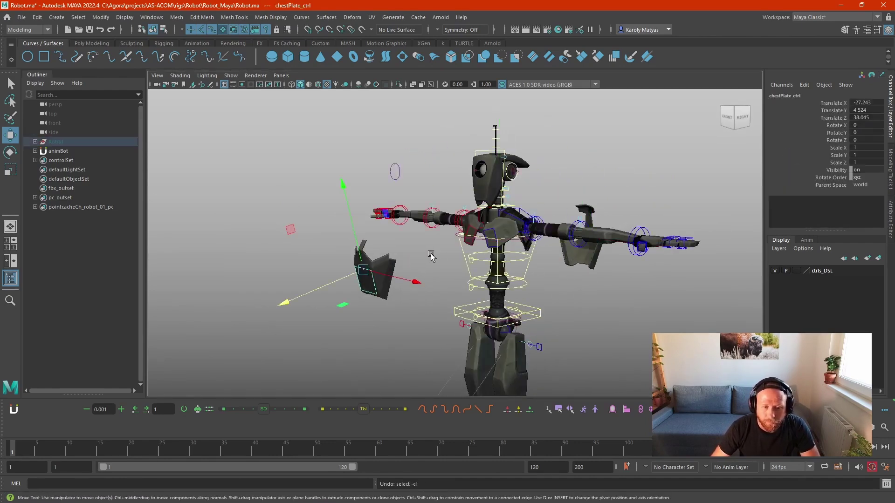
Reset translation and rotation to 0 on the chest and back plate controls together and set their Parent Space to chest.
click(412, 296)
click(375, 294)
alt+drag(649, 247, 598, 244)
click(638, 257)
drag(868, 108, 871, 131)
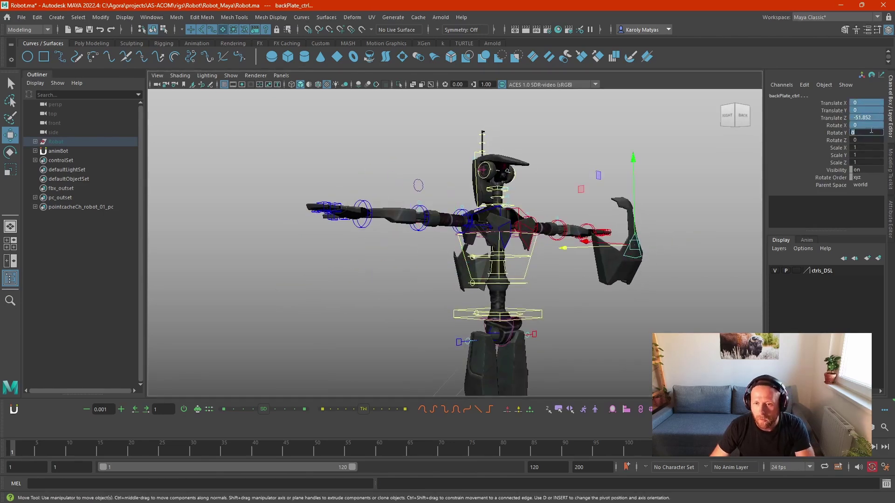
key(Return)
click(863, 185)
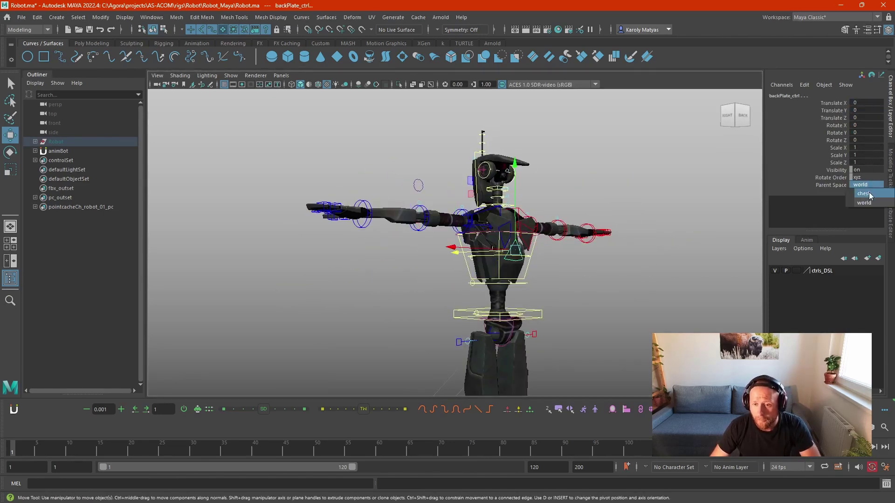
click(597, 304)
Move the chest plate forward about 3.4 in Translate Z and tilt it to about -40 in Rotate Z.
click(516, 260)
alt+drag(470, 270, 533, 245)
click(531, 248)
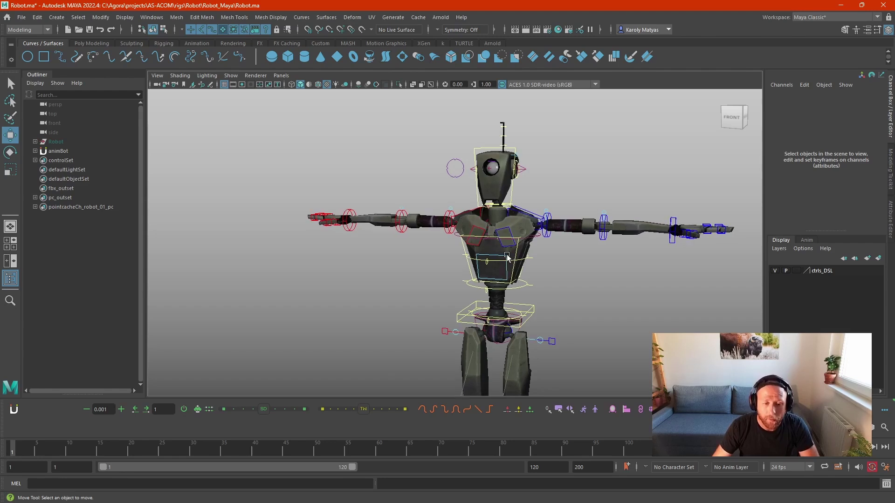
click(508, 258)
alt+drag(507, 257, 501, 310)
key(e)
key(w)
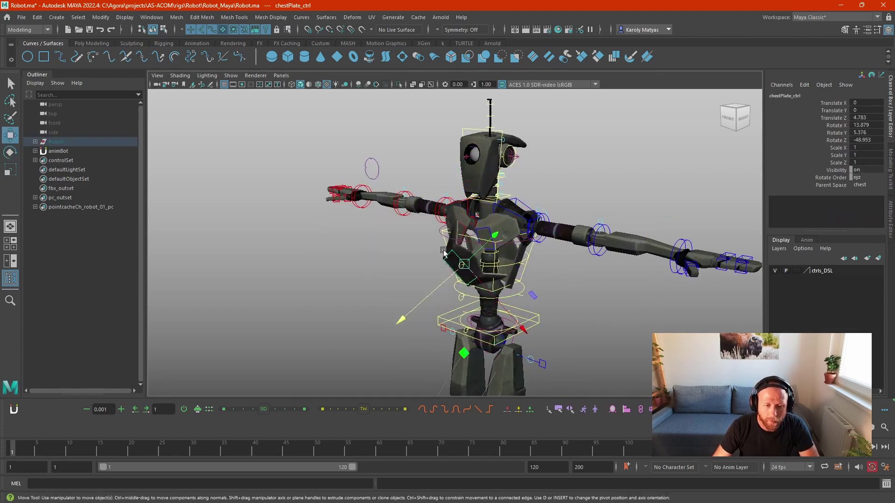
key(e)
drag(467, 262, 466, 236)
key(w)
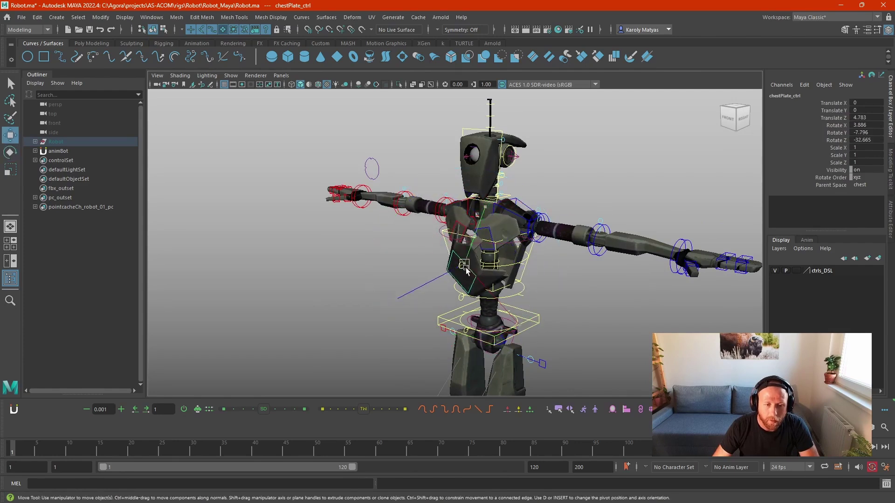
drag(466, 268, 471, 264)
key(e)
drag(470, 264, 469, 294)
alt+drag(498, 260, 447, 256)
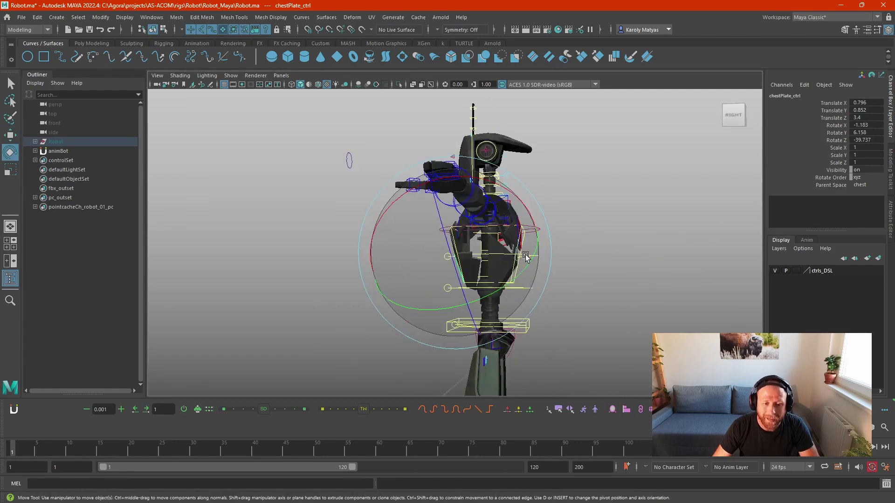
Flip the back plate upside down, to about 181 in Rotate Z and 9 in Rotate X.
key(w)
mouse_move(523, 263)
alt+mouse_down()
mouse_move(471, 260)
mouse_move(520, 252)
mouse_move(506, 220)
mouse_move(503, 241)
mouse_move(517, 250)
alt+mouse_up()
click(510, 259)
key(e)
key(w)
key(e)
key(w)
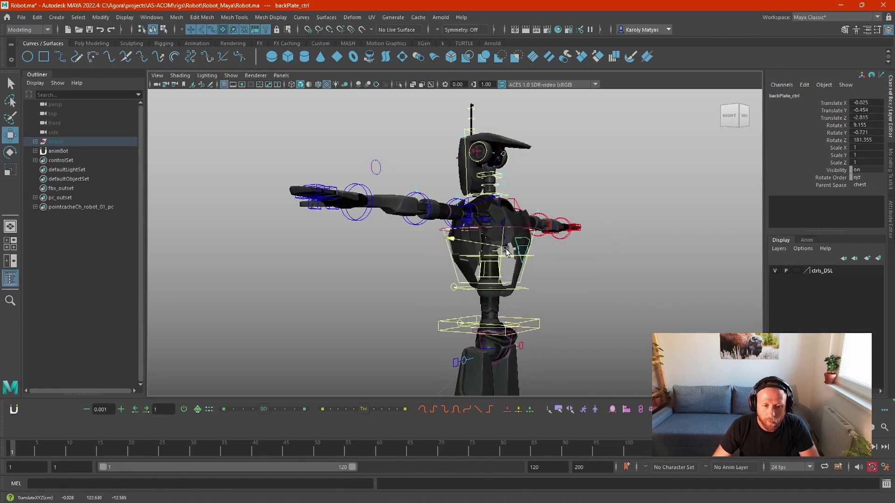
Raise the flipped back plate to about 12.5 in Translate Y, centre it with the rig controls hidden, and deselect it.
drag(507, 251, 525, 212)
alt+drag(525, 212, 542, 196)
click(637, 266)
key(alt+1)
key(ctrl+z)
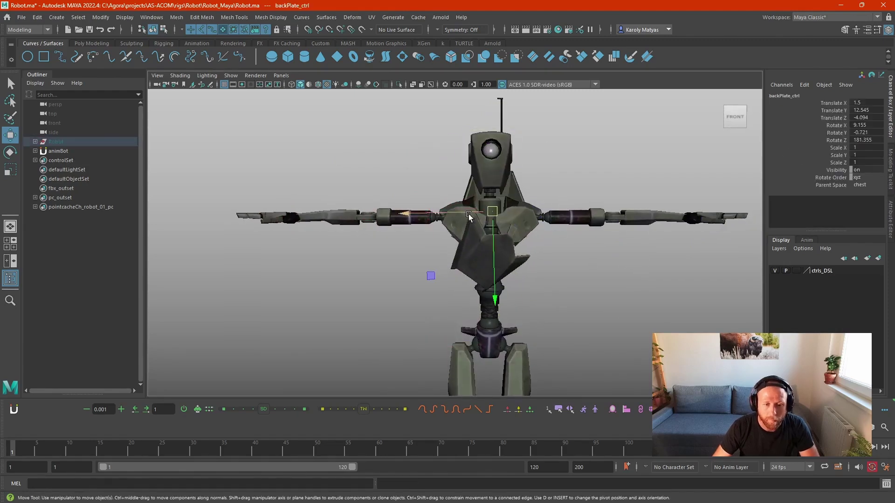
drag(469, 215, 462, 214)
alt+drag(568, 242, 574, 262)
click(573, 262)
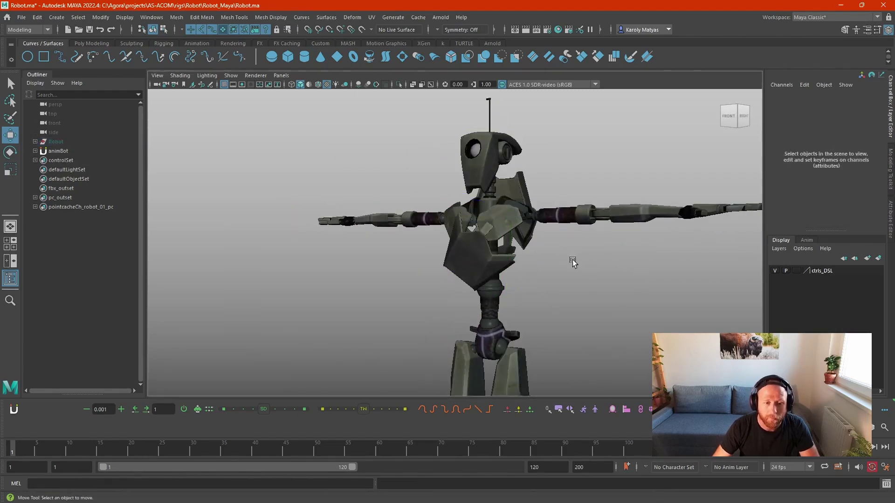
Select the chest plate control and rotate the plate further towards upside down.
key(alt+1)
click(479, 261)
alt+drag(479, 261, 512, 251)
key(alt+1)
key(e)
click(546, 198)
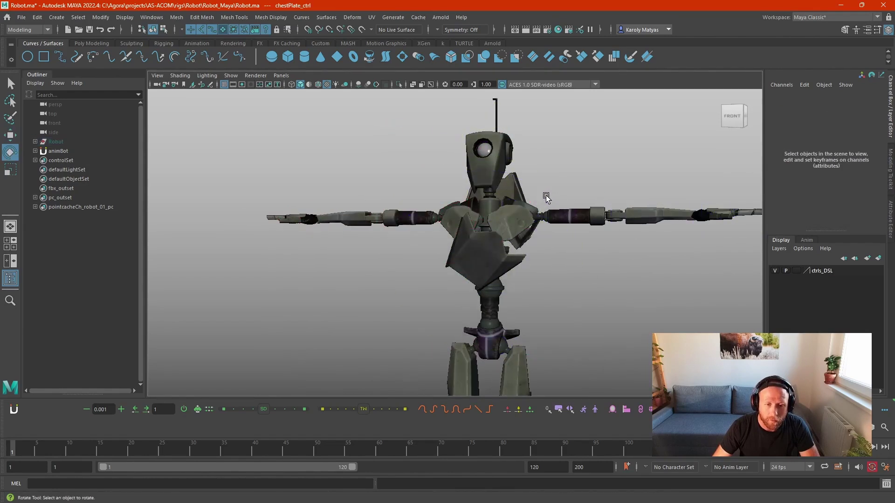
key(ctrl+z)
drag(543, 199, 487, 226)
Position the upside-down chest plate over the lower torso, check it without the rig controls and clear the selection.
key(w)
alt+drag(487, 226, 442, 225)
drag(456, 254, 592, 274)
drag(529, 283, 519, 272)
alt+drag(516, 274, 457, 271)
key(e)
key(alt+1)
key(alt+1)
click(610, 281)
mouse_move(605, 280)
alt+mouse_down()
mouse_move(623, 279)
mouse_move(527, 280)
mouse_move(639, 247)
alt+mouse_up()
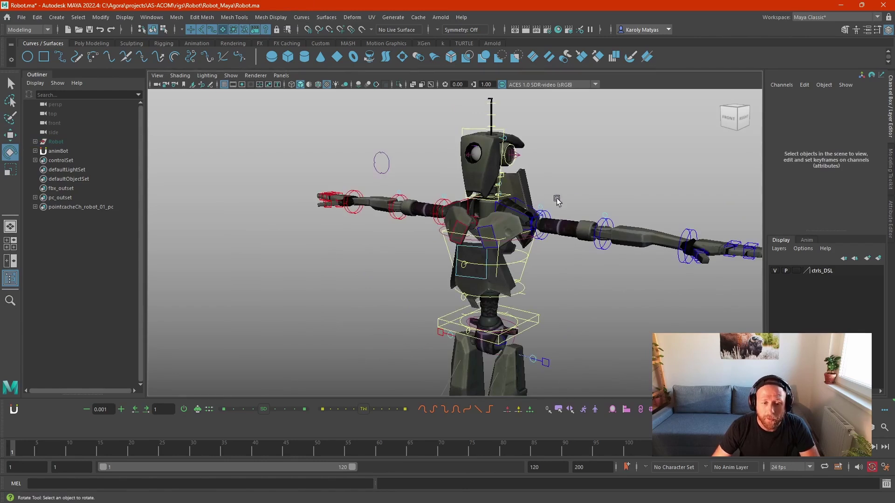
Select the arm settings controls and review their switch and follow attributes, viewing the rig from the front.
alt+drag(577, 229, 515, 219)
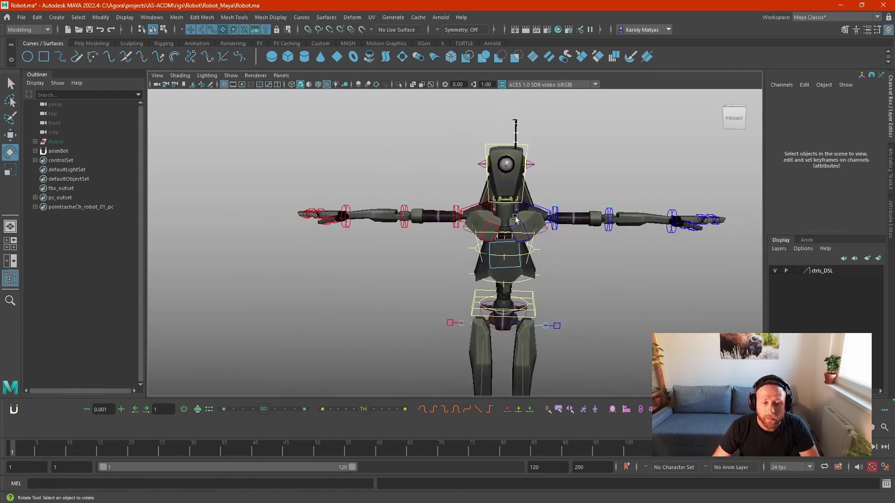
click(559, 205)
key(w)
alt+drag(567, 236, 596, 362)
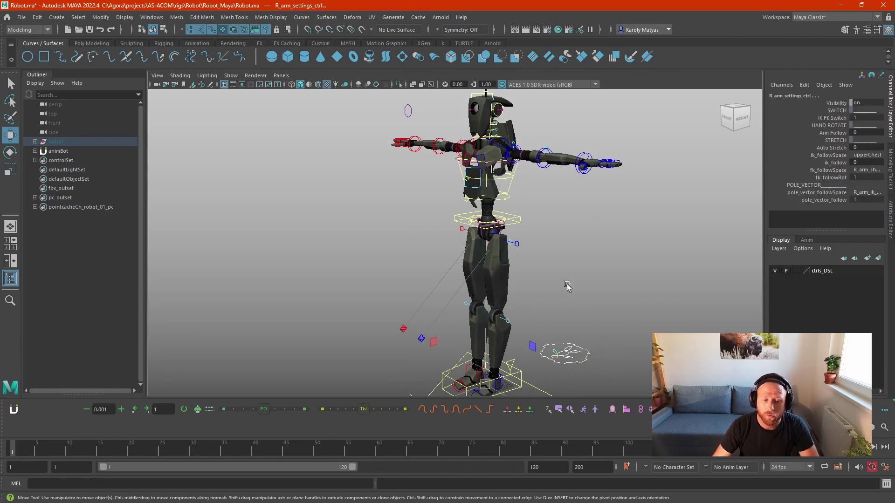
alt+drag(507, 189, 564, 187)
alt+middle_drag(523, 193, 540, 275)
alt+right_drag(541, 275, 699, 229)
alt+middle_drag(699, 228, 638, 234)
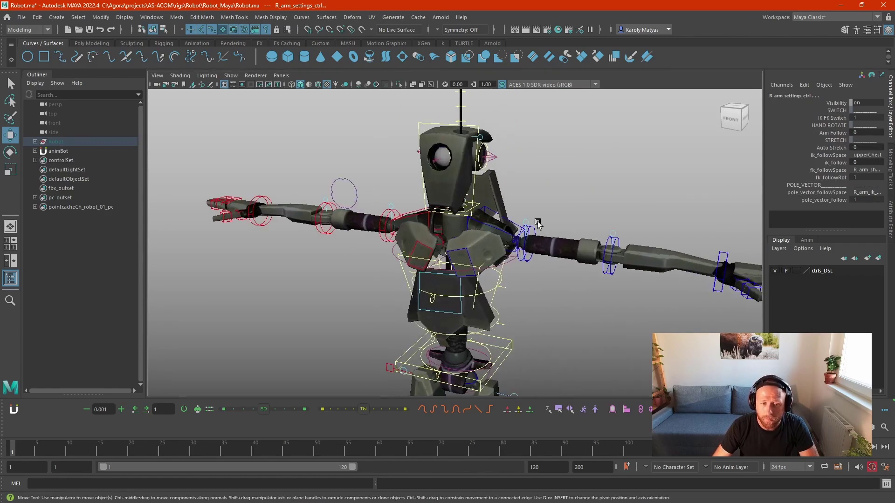
Detach both upper arm pieces by moving the right and left upper arm detach controls up and away from the arms.
click(526, 221)
alt+drag(583, 230, 532, 245)
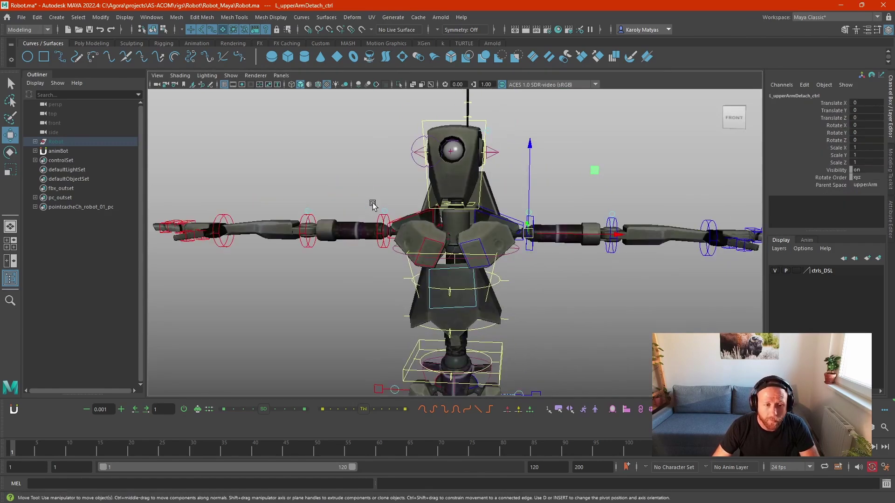
click(385, 212)
alt+drag(386, 200, 367, 148)
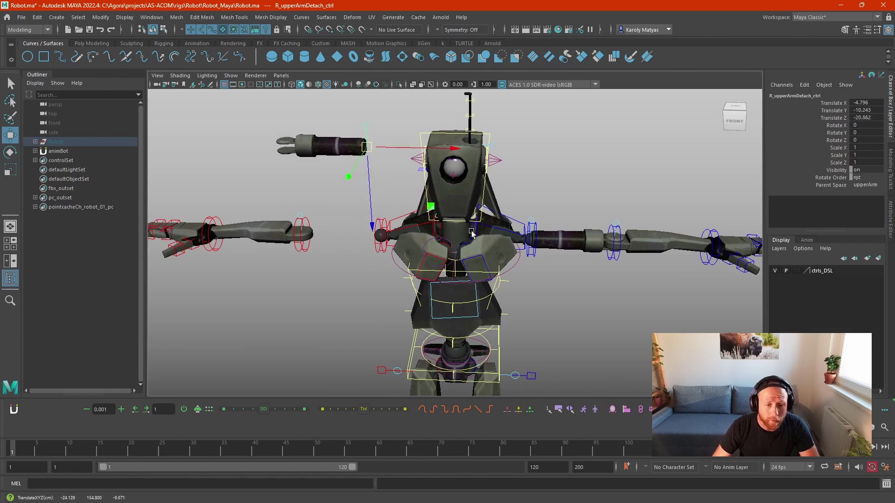
click(535, 220)
drag(535, 219, 596, 156)
Try the left lower arm detach control and undo the arm piece moves back to the assembled arms.
click(620, 225)
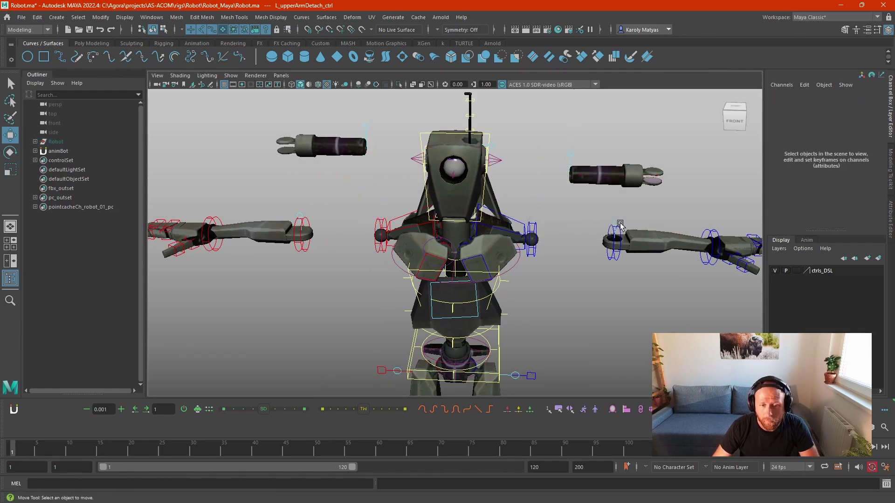
click(618, 222)
drag(617, 227, 518, 249)
click(499, 263)
key(e)
key(ctrl+z)
key(ctrl+z)
key(ctrl+z)
key(ctrl+z)
key(ctrl+z)
key(ctrl+z)
key(ctrl+z)
key(ctrl+z)
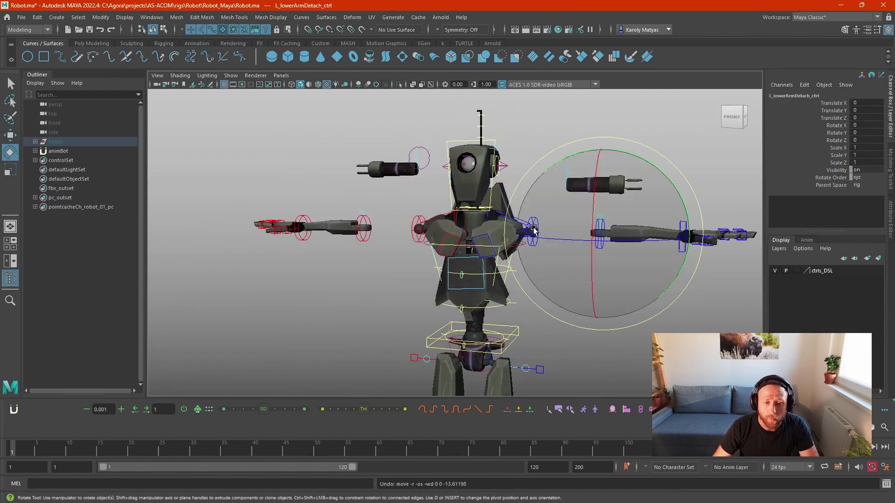
Check the left upper arm detach control's Parent Space options and set the left lower arm detach control's Parent Space to world.
click(534, 218)
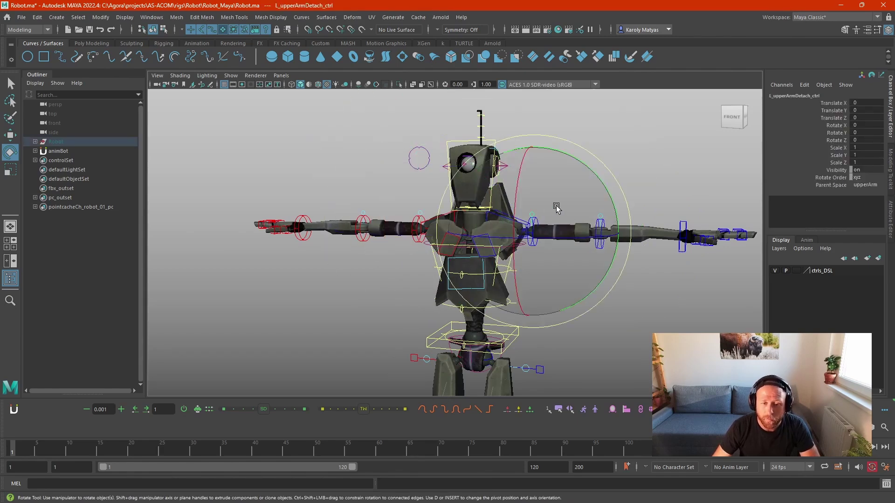
key(w)
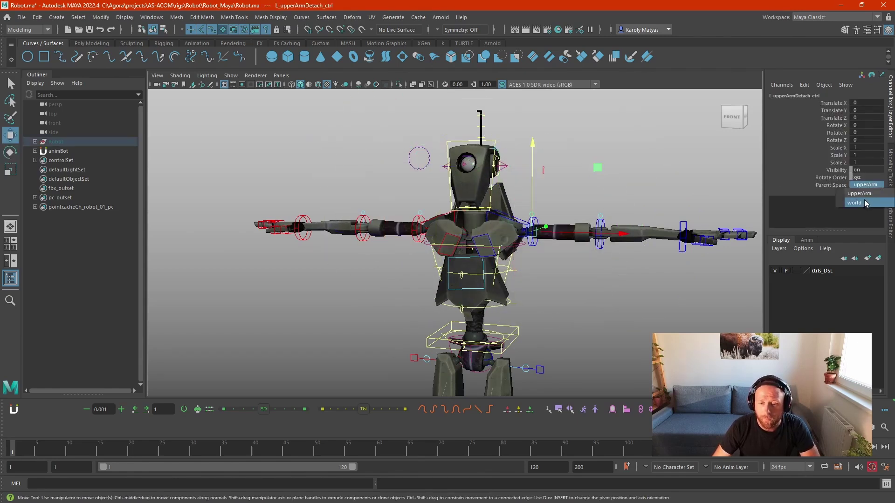
click(604, 214)
click(601, 216)
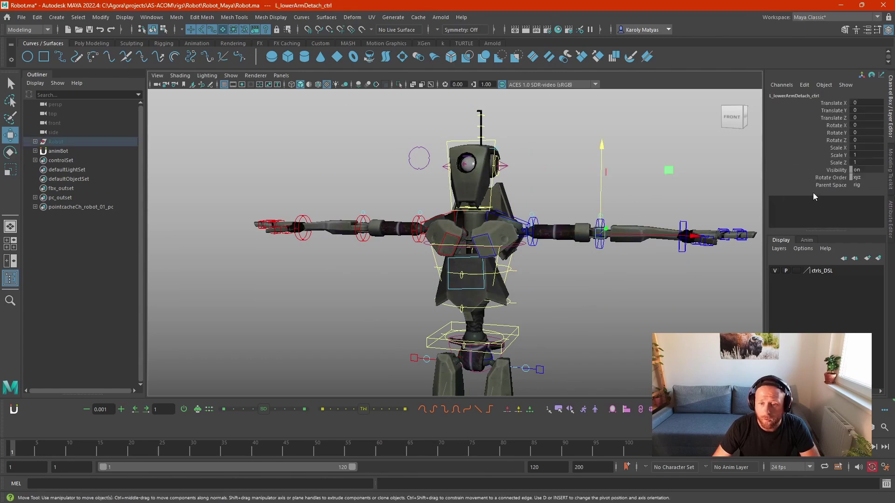
click(866, 185)
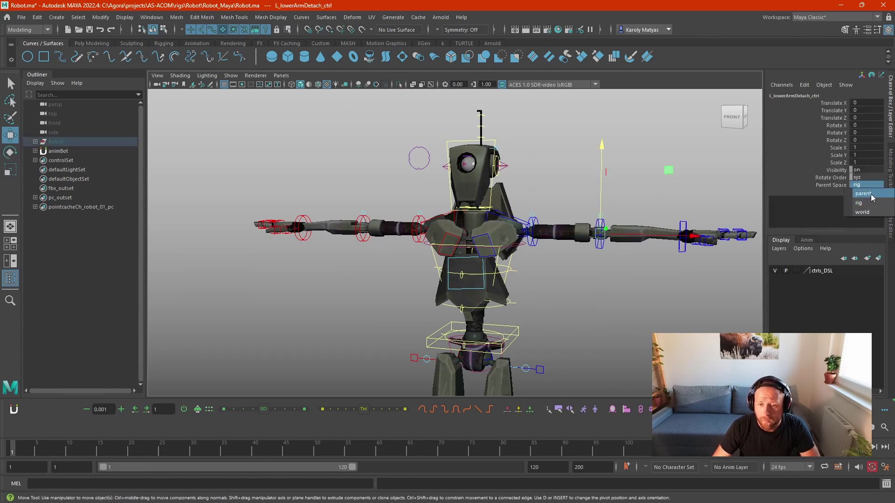
click(865, 213)
Try moving the left lower arm detach control in world space, and undo the move.
drag(602, 233, 574, 206)
key(ctrl+z)
scroll(636, 185, down, 3)
alt+middle_drag(575, 205, 558, 176)
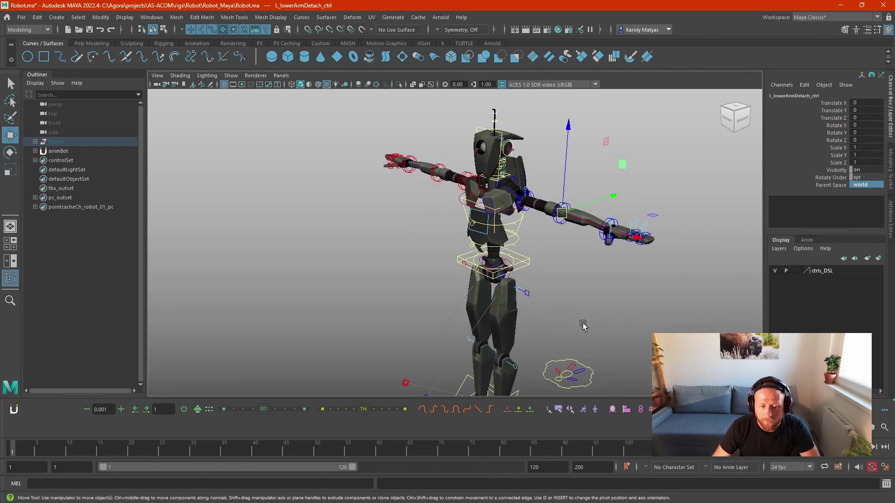
Select the limb settings controls, including the left arm's, and set Auto Stretch to 1.
alt+middle_drag(571, 318, 570, 286)
click(562, 349)
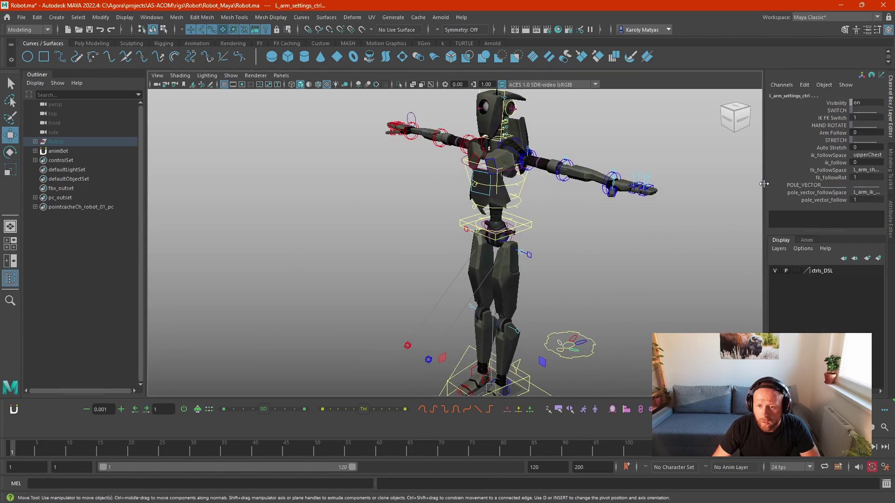
click(839, 147)
alt+drag(621, 224, 592, 207)
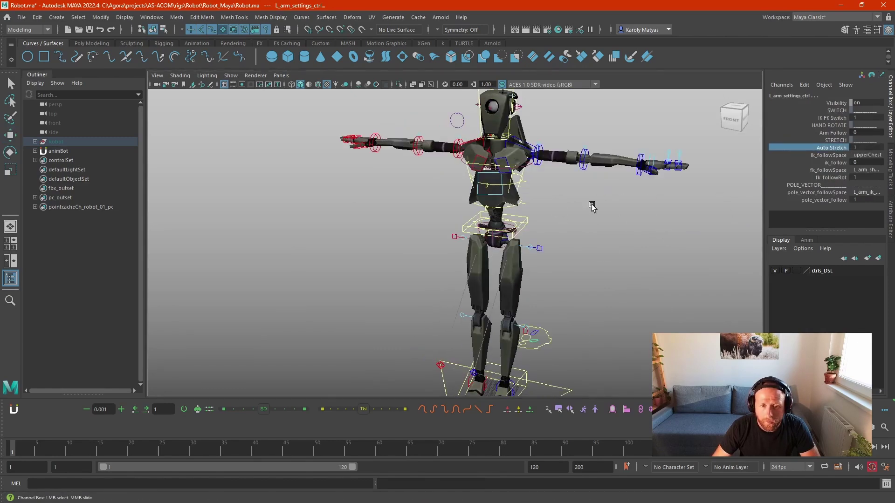
Try moving the left hand detach control up and away from the wrist, and undo the move.
click(639, 151)
key(w)
drag(639, 164, 680, 142)
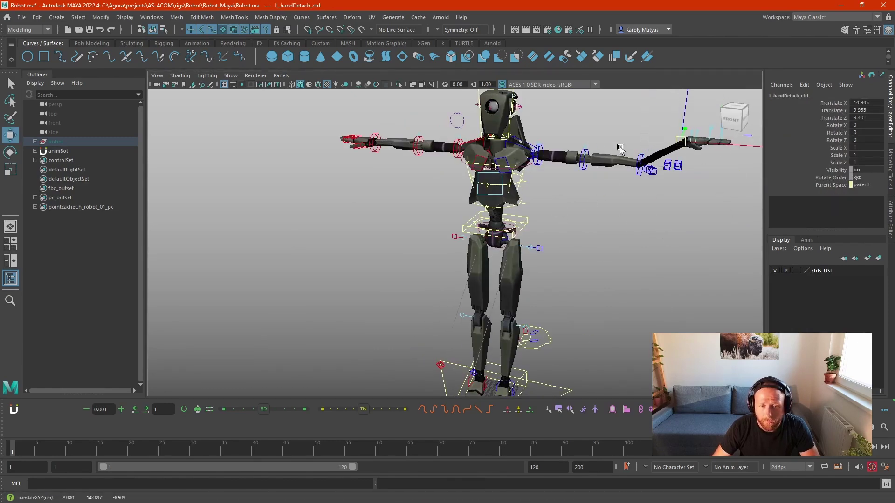
key(ctrl+z)
Try pulling the left lower arm detach control outward from the elbow and rotating the detached piece.
click(584, 153)
drag(584, 159, 622, 157)
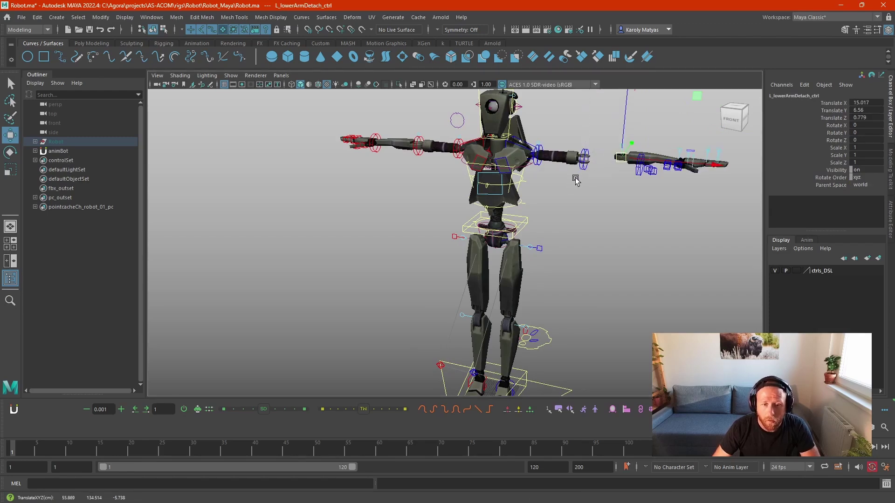
alt+middle_drag(576, 178, 563, 221)
key(alt+1)
alt+drag(559, 206, 550, 191)
key(e)
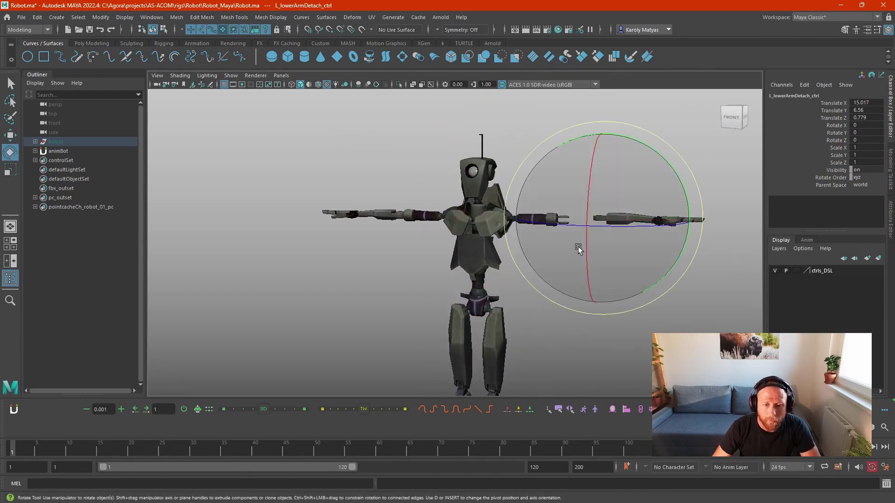
drag(578, 247, 561, 186)
key(alt+1)
key(alt+1)
key(alt+1)
Undo the left lower arm's rotation and move, and clear the selection.
key(ctrl+z)
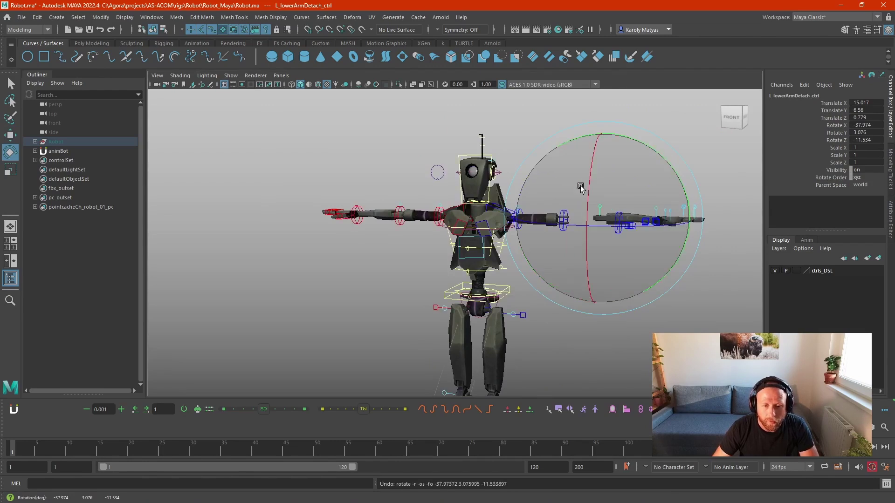
key(ctrl+z)
key(ctrl+z)
key(ctrl+z)
key(ctrl+z)
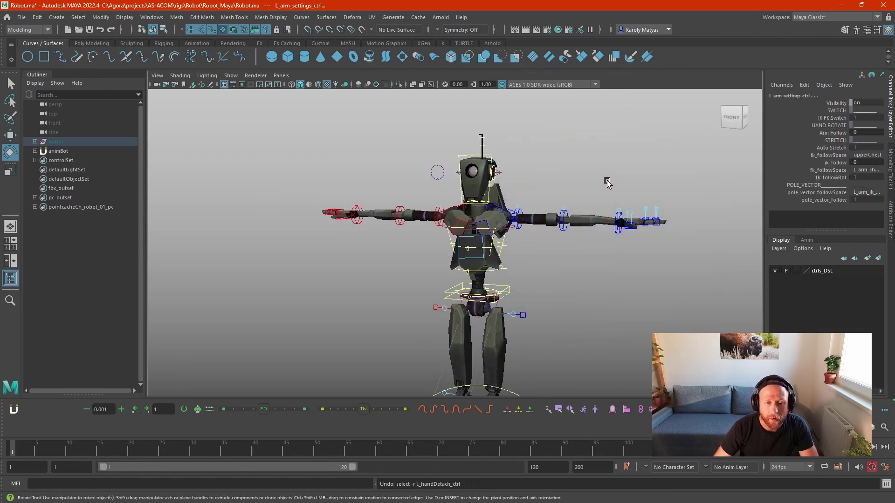
click(605, 182)
alt+drag(640, 177, 573, 205)
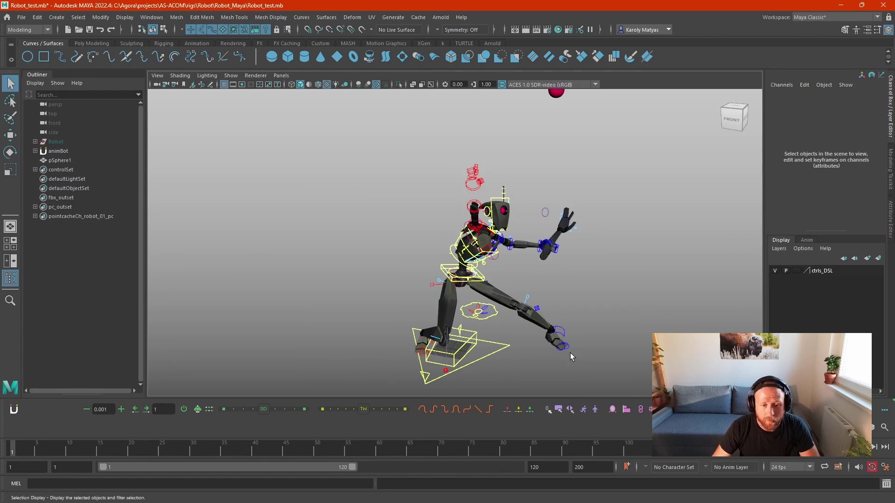
Examine the posed robot in Robot_test.mb and the right lower arm detach control on the arm piece held in its left hand.
alt+drag(563, 356, 545, 296)
alt+drag(557, 262, 502, 250)
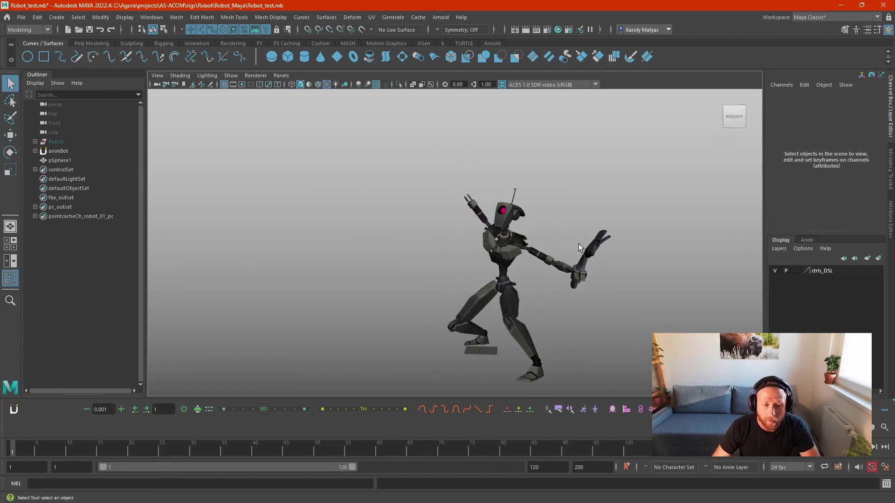
key(alt+1)
alt+drag(578, 244, 616, 261)
alt+right_drag(616, 262, 753, 251)
alt+drag(648, 255, 359, 308)
click(373, 306)
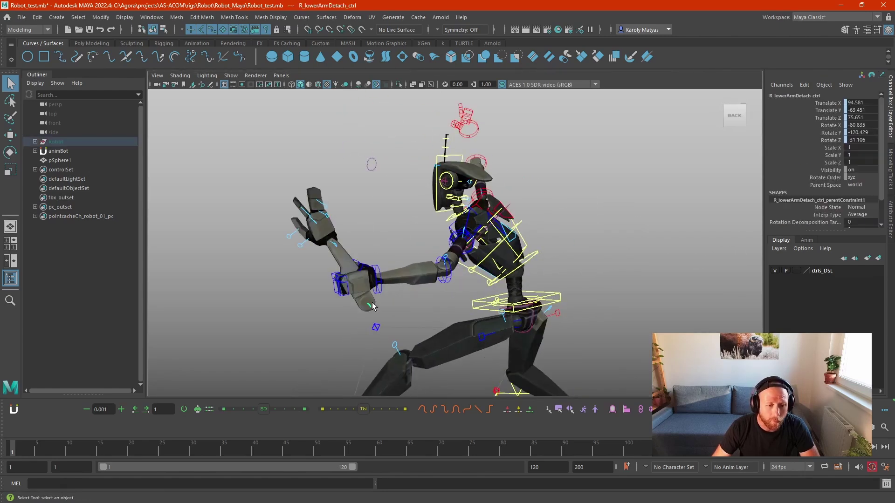
key(f)
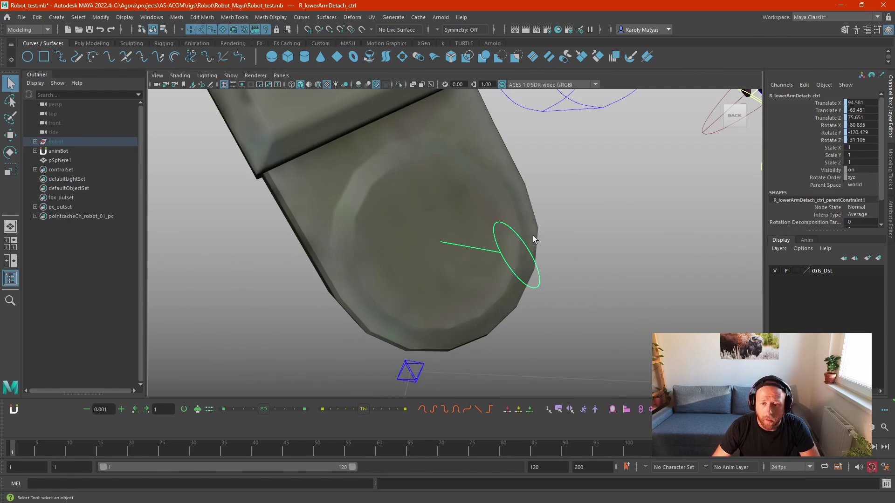
alt+right_drag(569, 249, 343, 243)
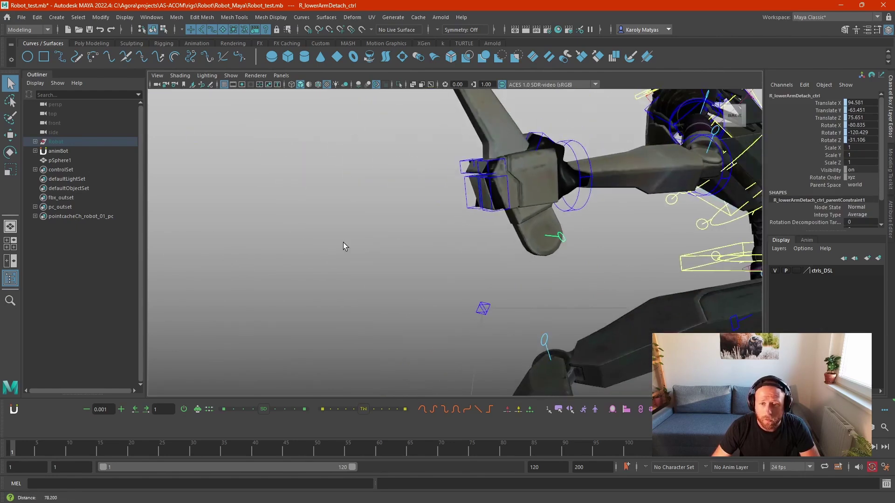
alt+middle_drag(538, 236, 447, 285)
alt+drag(446, 285, 477, 272)
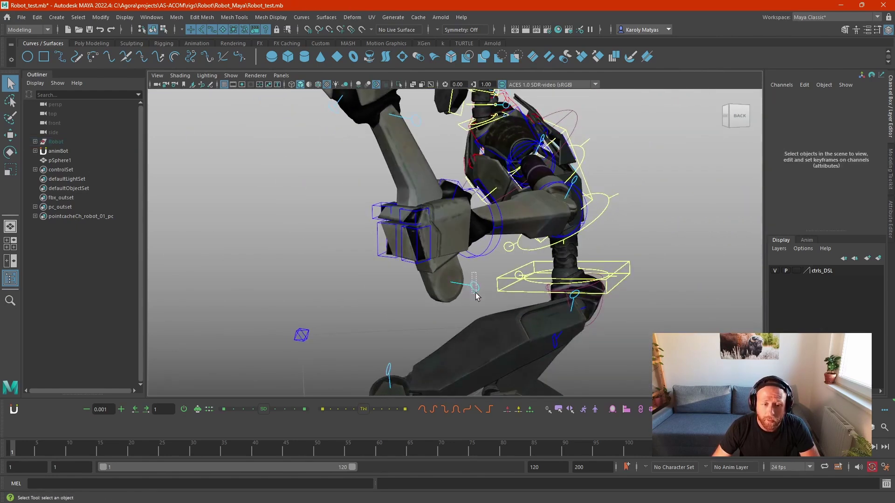
Try rotating the left hand FK control together with the held arm piece, and undo the rotation.
key(w)
click(494, 232)
key(e)
drag(494, 233, 479, 213)
key(ctrl+z)
alt+right_drag(536, 215, 341, 189)
alt+drag(342, 190, 500, 220)
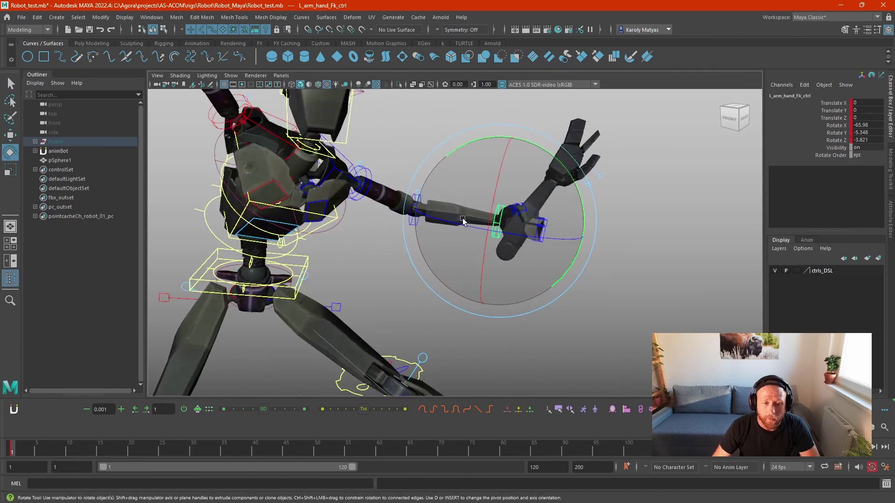
Examine the whole posed robot from several sides with the rig controls hidden and nothing selected.
alt+right_drag(463, 222, 305, 206)
alt+drag(305, 207, 272, 203)
key(alt+1)
scroll(296, 245, down, 2)
scroll(219, 261, up, 1)
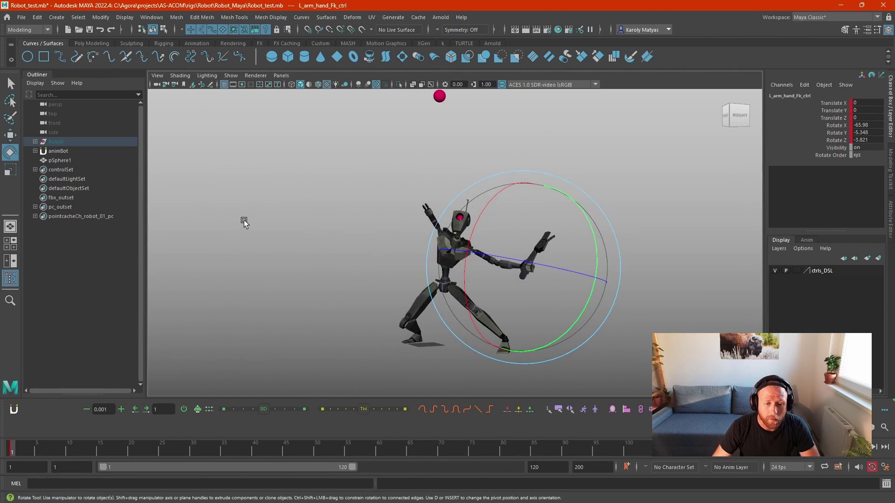
click(245, 245)
alt+drag(311, 247, 268, 251)
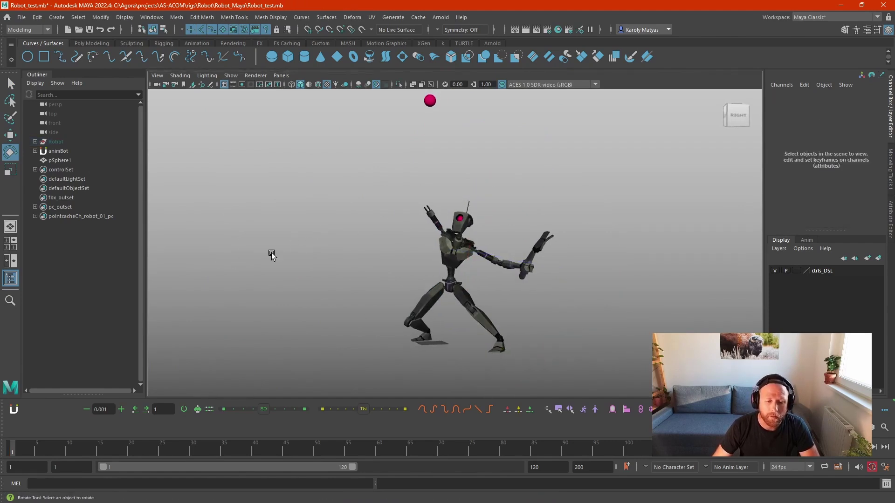
alt+drag(541, 154, 383, 279)
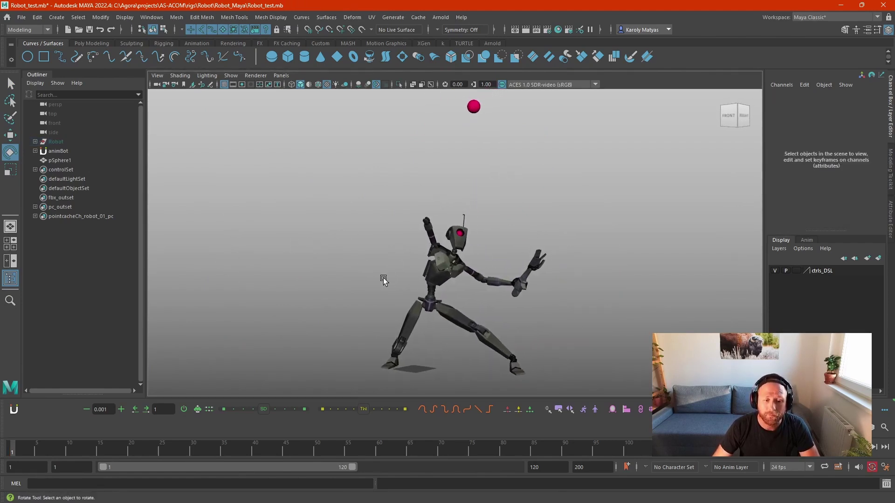
Switch back to the Robot.ma scene and set the left lower leg detach control's Parent Space to world.
click(837, 9)
alt+drag(607, 187, 555, 210)
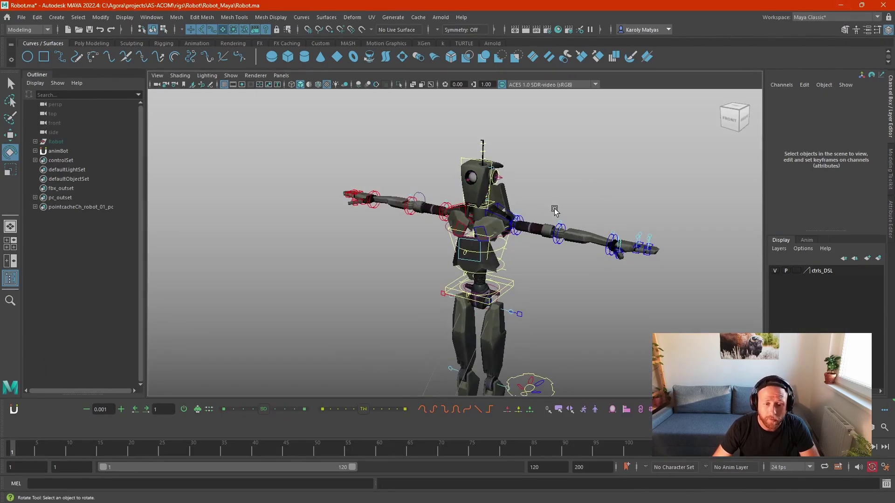
alt+middle_drag(554, 209, 570, 116)
click(512, 334)
key(w)
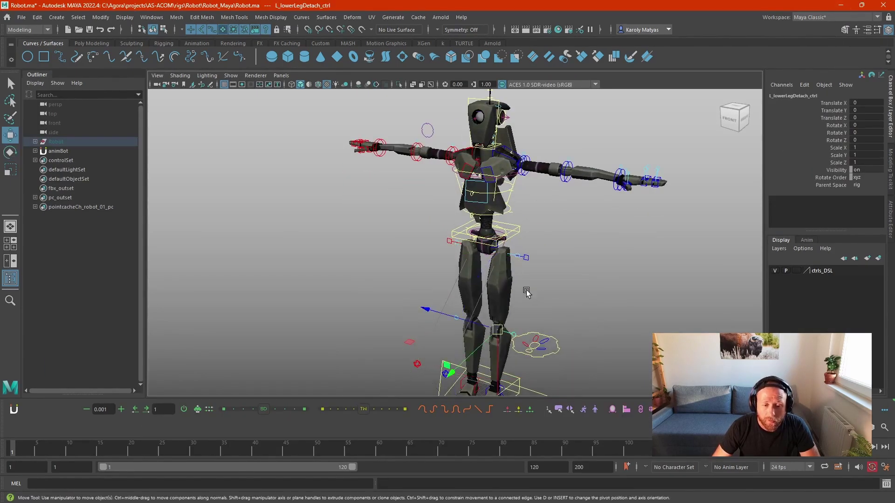
alt+drag(527, 290, 485, 283)
alt+middle_drag(485, 283, 490, 229)
click(876, 185)
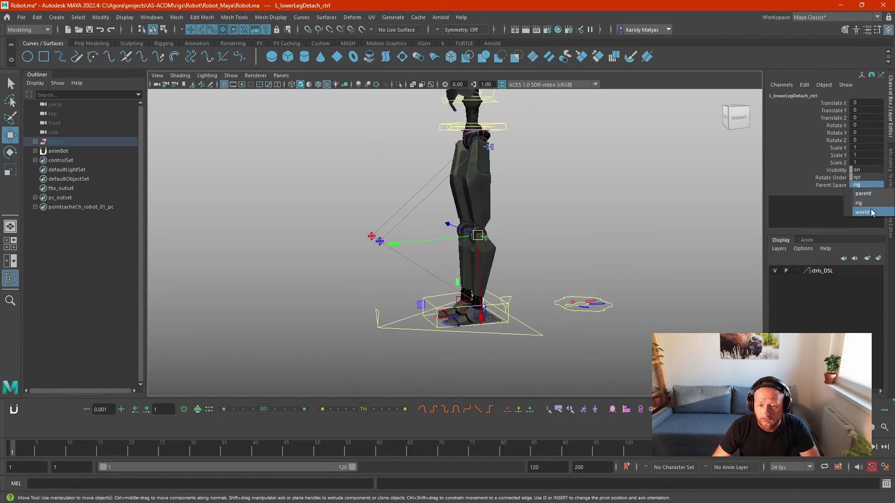
Move the left lower leg detach control forward off the knee to about 115.7 in Translate Y and rotate the piece to near horizontal.
drag(433, 240, 192, 264)
alt+drag(258, 275, 364, 275)
alt+right_drag(363, 275, 205, 247)
key(e)
drag(429, 274, 473, 174)
key(w)
alt+drag(310, 209, 385, 215)
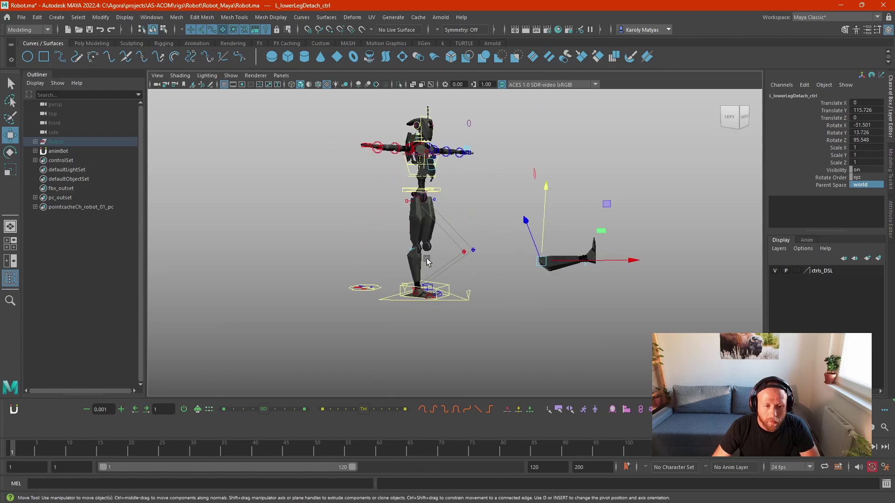
Move the right lower leg detach control forward to about -87.6 in Translate Y and set its Parent Space to world.
click(425, 247)
drag(400, 248, 439, 252)
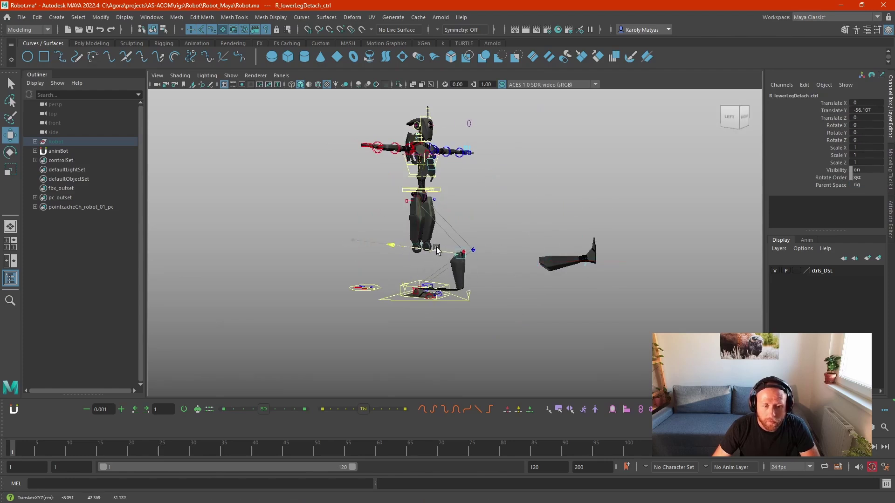
drag(383, 246, 481, 252)
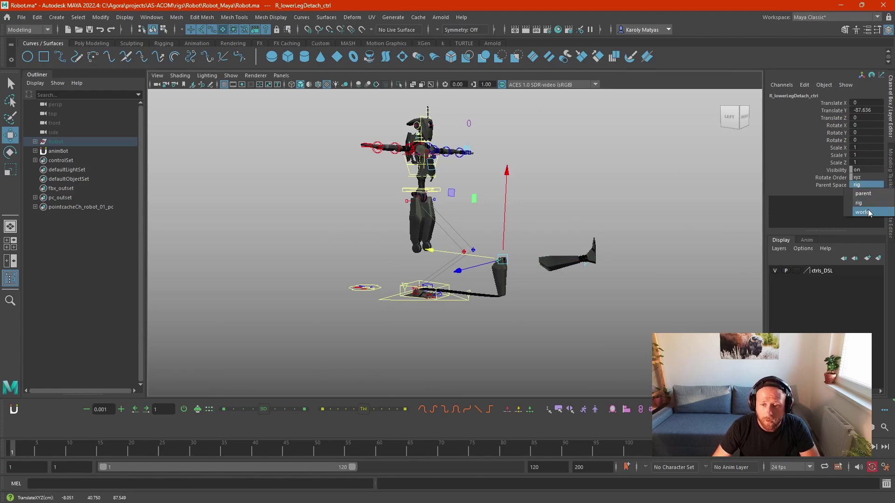
click(864, 212)
Move and rotate the two detached lower leg pieces so they float on either side of the robot.
alt+drag(511, 295, 425, 243)
key(e)
key(w)
drag(438, 261, 404, 241)
click(524, 224)
click(510, 260)
key(e)
key(w)
key(e)
key(w)
Rotate the right lower leg piece flat and lower it to ground level beside the robot.
click(386, 218)
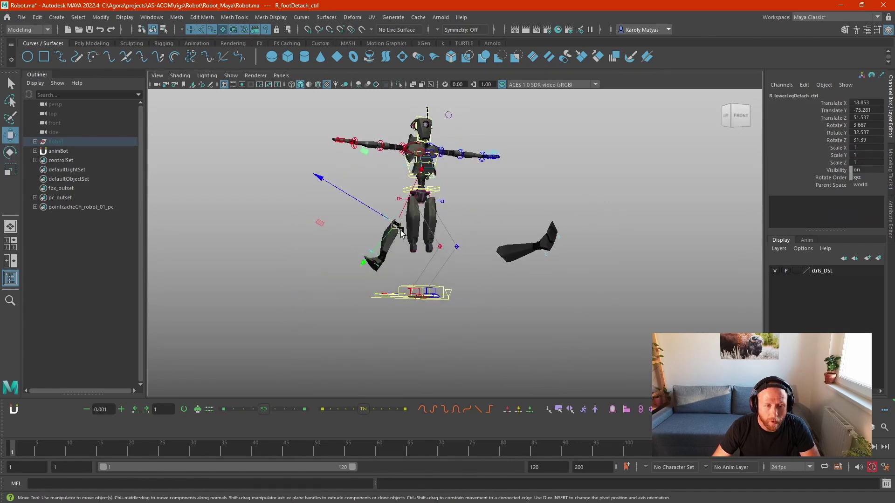
key(e)
alt+drag(451, 218, 352, 253)
key(w)
drag(379, 208, 345, 300)
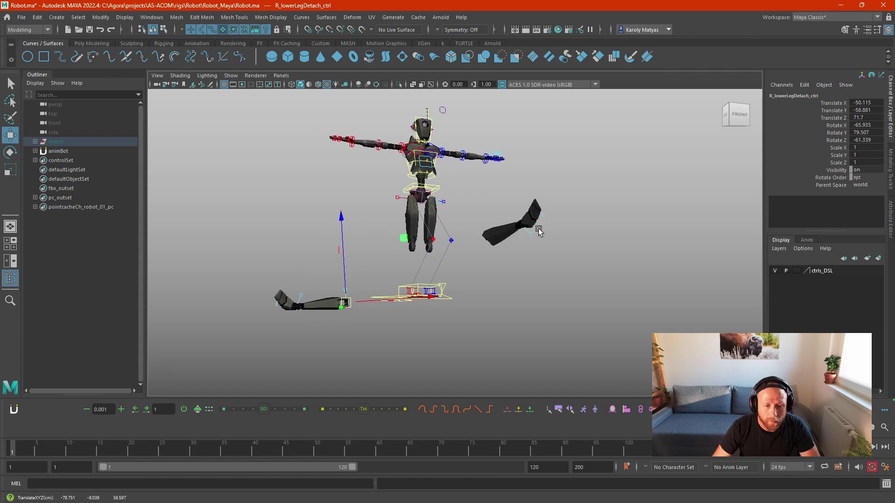
Rotate the left lower leg piece and lower it to the ground in front of the robot.
click(497, 244)
key(e)
drag(501, 238, 557, 296)
key(w)
alt+drag(523, 272, 501, 294)
alt+middle_drag(530, 251, 587, 264)
alt+drag(588, 264, 522, 270)
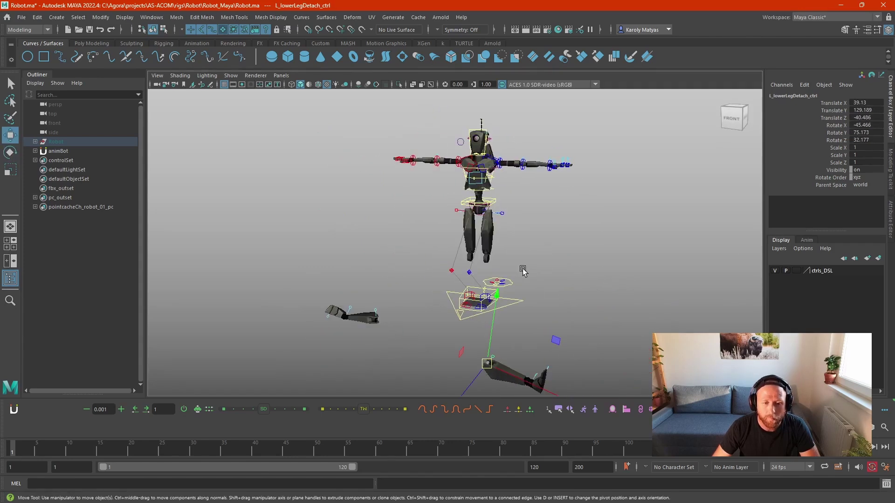
Examine the robot with both lower legs detached, and clear the selection.
alt+drag(483, 190, 449, 193)
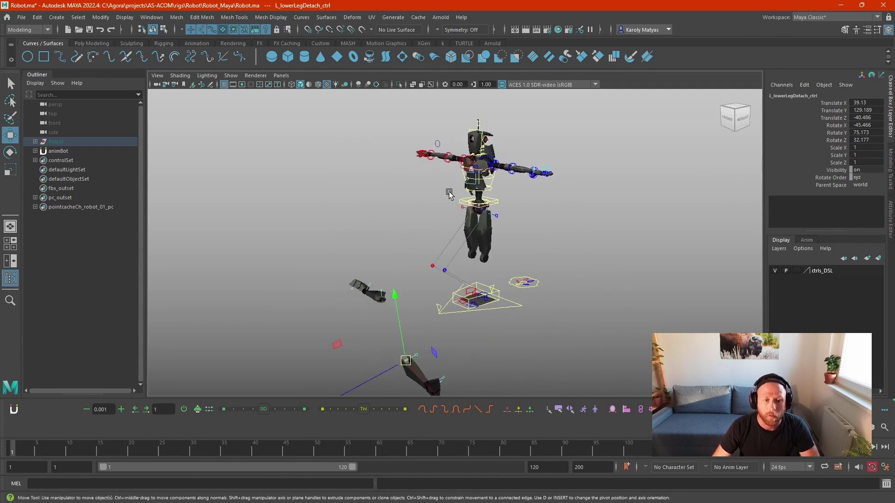
alt+right_drag(449, 193, 561, 166)
alt+drag(527, 204, 506, 219)
click(536, 216)
click(510, 211)
alt+drag(477, 193, 550, 214)
click(550, 214)
alt+drag(550, 214, 575, 198)
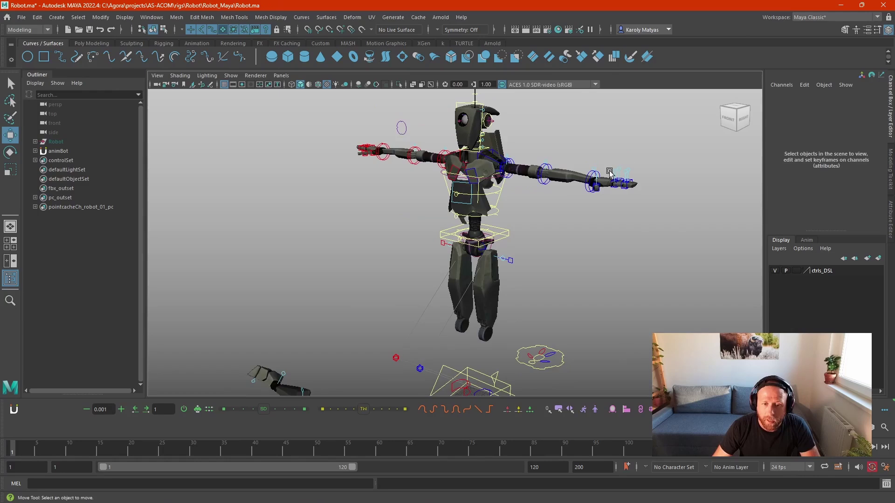
Try moving the left index finger's base detach control away from the hand.
click(613, 173)
key(f)
alt+right_drag(635, 174, 471, 222)
alt+middle_drag(471, 222, 540, 203)
alt+right_drag(539, 204, 448, 198)
alt+middle_drag(447, 198, 490, 179)
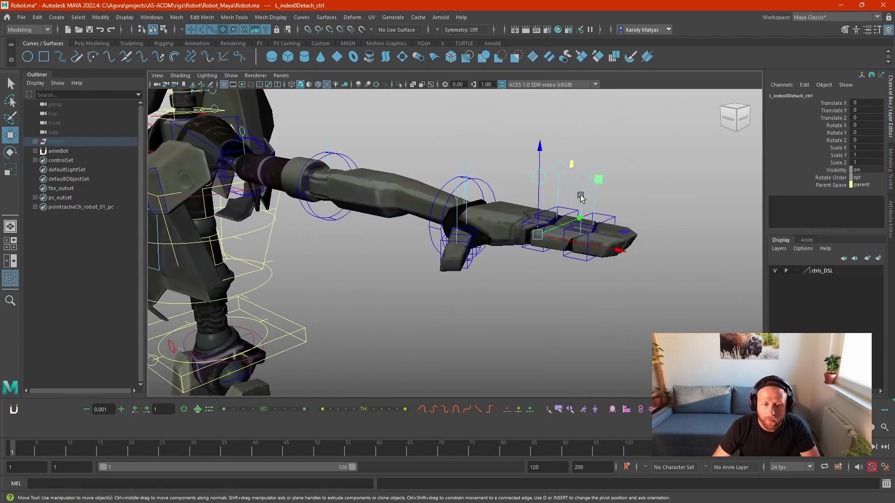
key(e)
key(w)
drag(534, 237, 532, 219)
alt+drag(532, 219, 513, 254)
Try moving and rotating the left hand's controls around the wrist, undo the changes, and clear the selection.
click(431, 224)
click(392, 192)
alt+drag(392, 193, 396, 203)
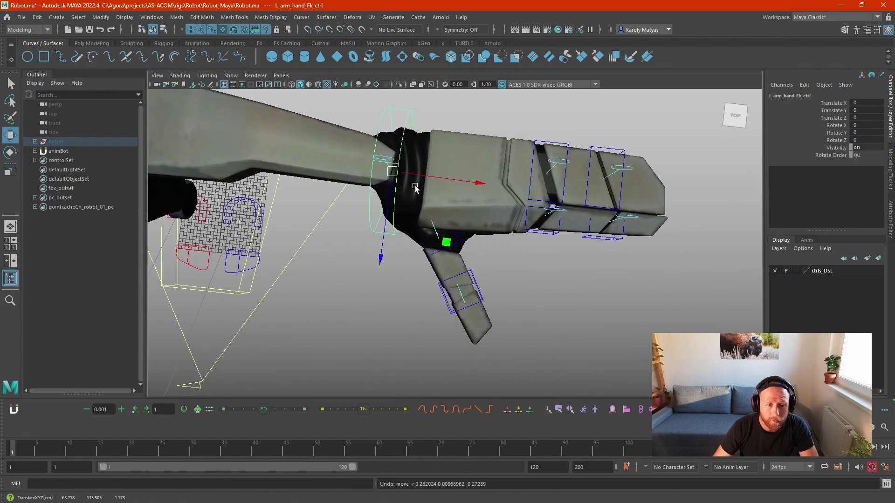
click(391, 154)
click(391, 157)
drag(391, 158, 472, 317)
key(ctrl+z)
click(443, 206)
key(e)
key(ctrl+z)
click(591, 309)
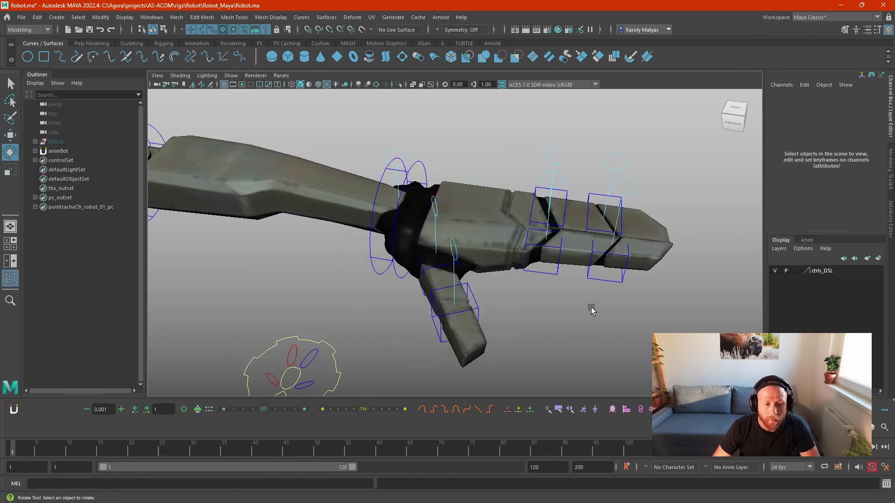
Inspect the Parent Space settings of the left thumb base and left lower arm detach controls.
alt+right_drag(591, 308, 465, 263)
alt+middle_drag(465, 263, 483, 269)
click(475, 227)
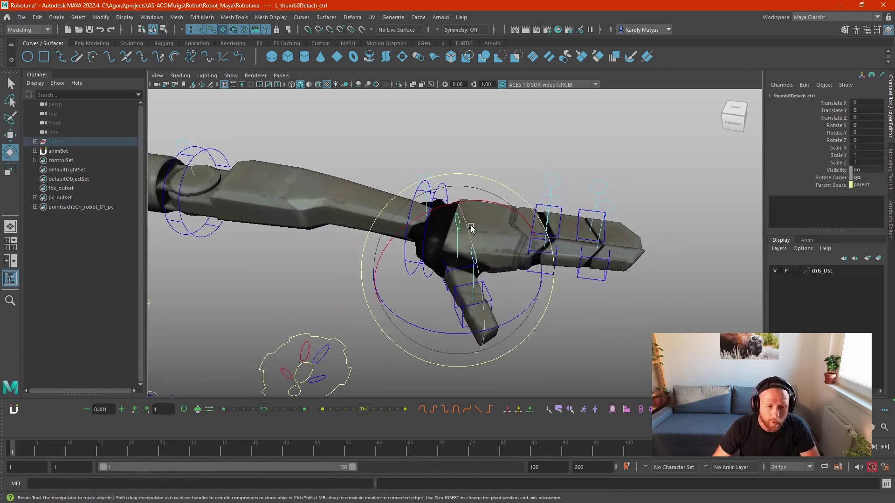
alt+drag(470, 230, 312, 134)
click(409, 184)
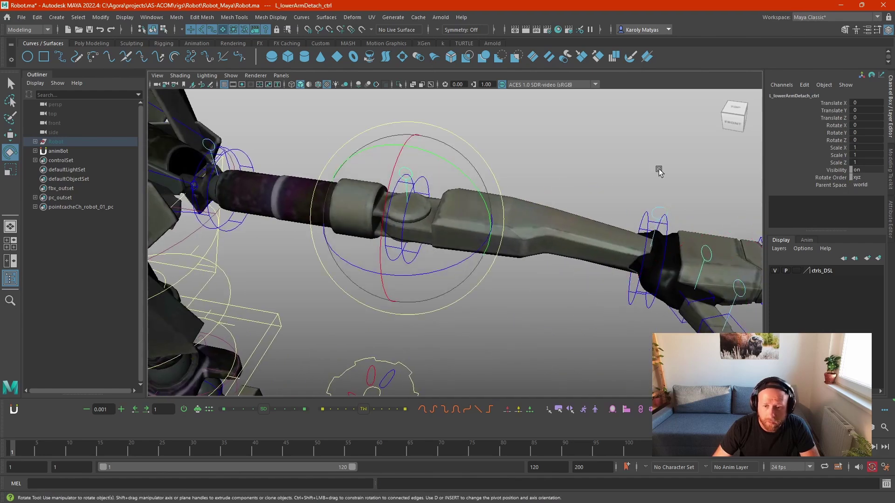
click(866, 184)
click(686, 170)
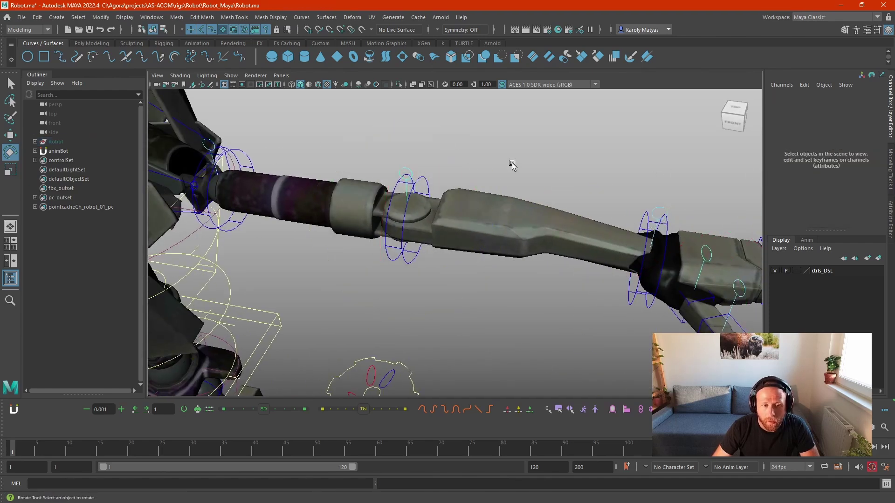
Try moving the left lower arm off the elbow with its detach control, and check the left hand and finger detach controls.
click(411, 176)
alt+drag(438, 243, 395, 141)
alt+drag(504, 184, 333, 176)
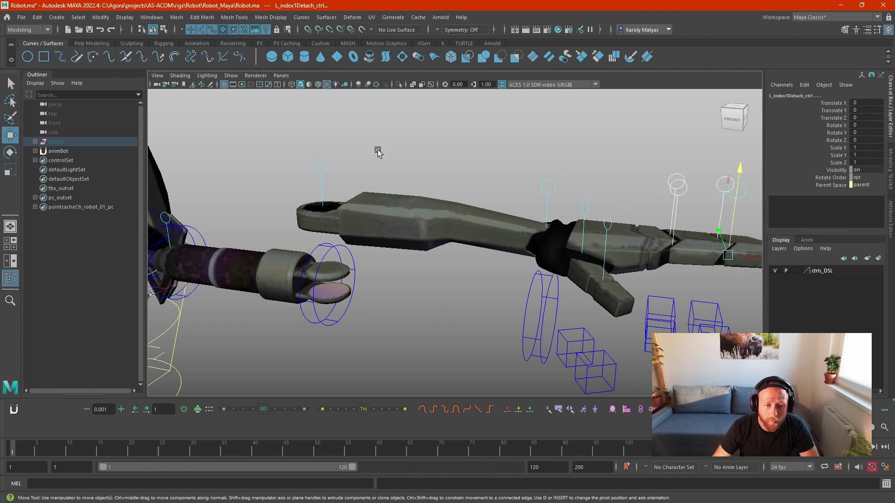
click(392, 152)
click(318, 161)
key(ctrl+z)
key(ctrl+z)
key(ctrl+z)
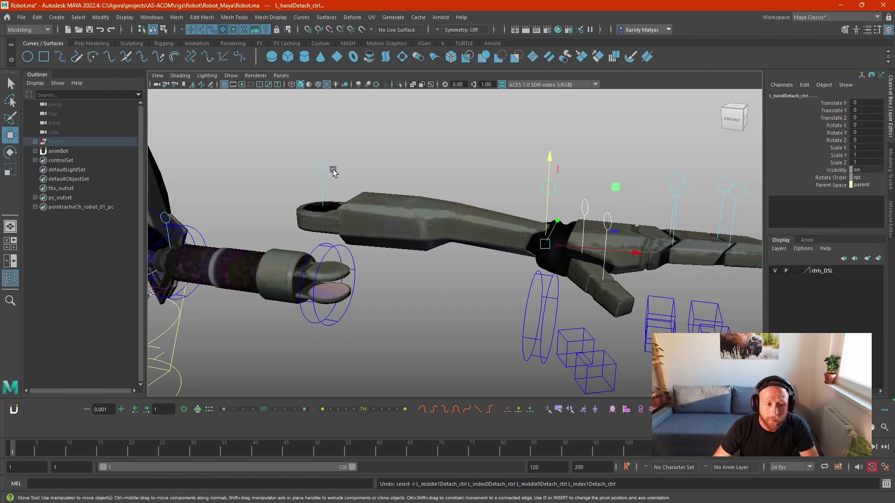
Reset the left lower arm detach control's translation to 0, set its Parent Space to rig, and clear the selection.
click(328, 164)
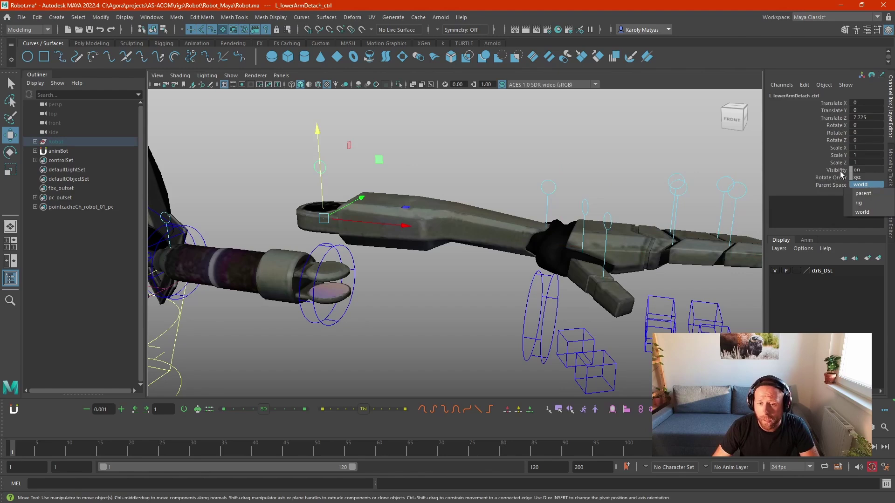
double_click(867, 110)
key(Return)
click(867, 185)
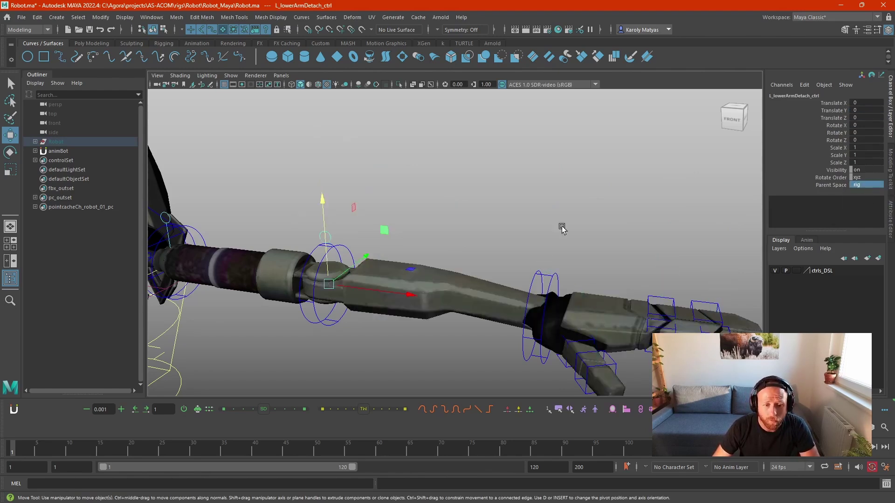
click(564, 245)
Try moving the left thumb base control, and undo the move.
click(591, 346)
drag(592, 346, 607, 286)
key(ctrl+z)
Try rotating and moving the left thumb base control to reposition the thumb against the palm.
alt+middle_drag(608, 285, 457, 230)
alt+right_drag(457, 230, 531, 234)
alt+middle_drag(470, 232, 471, 182)
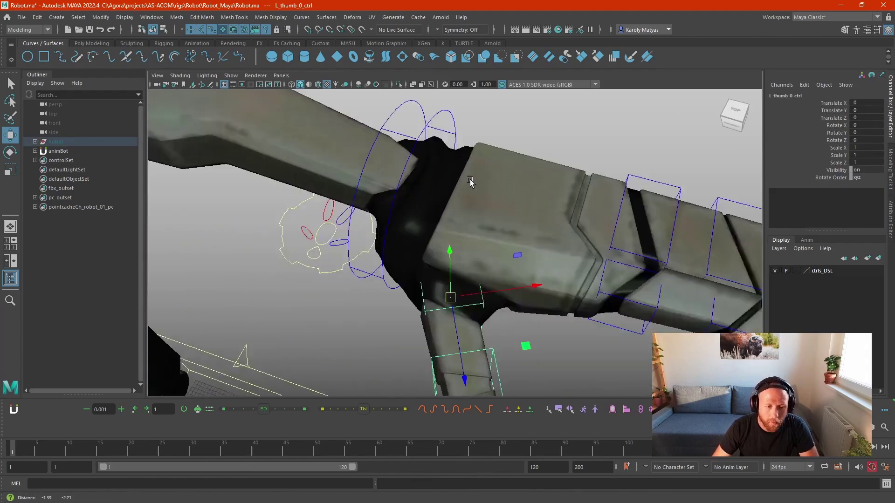
alt+drag(470, 182, 480, 214)
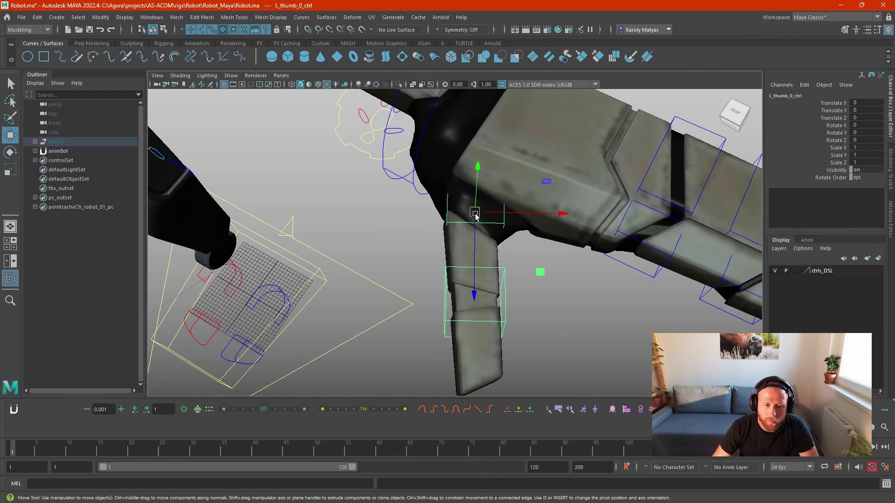
key(e)
drag(475, 219, 443, 256)
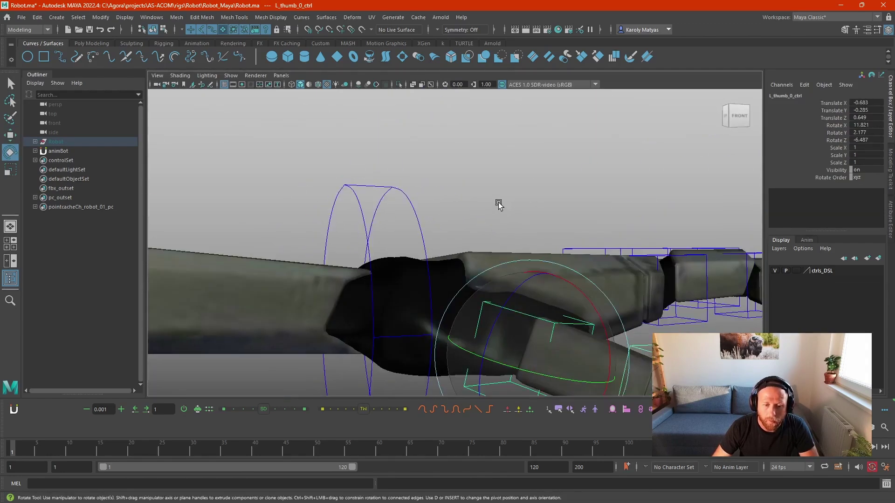
alt+middle_drag(499, 205, 497, 188)
alt+right_drag(497, 189, 482, 189)
key(w)
drag(499, 285, 501, 295)
alt+drag(502, 292, 670, 235)
Undo the left thumb base control's rotations and moves, and clear the selection.
key(e)
key(ctrl+z)
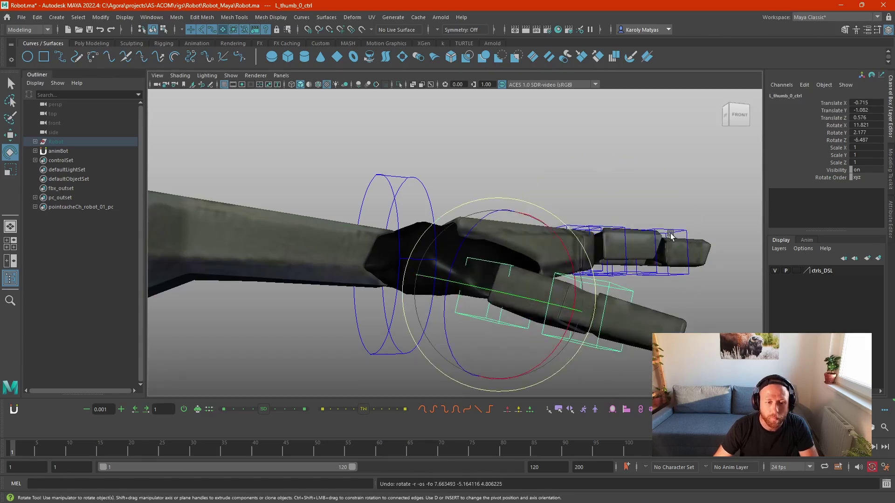
key(ctrl+z)
key(ctrl+z)
key(ctrl+z)
click(591, 185)
Try rotating the left hip control at the pelvis, and undo the rotation.
alt+right_drag(591, 185, 462, 201)
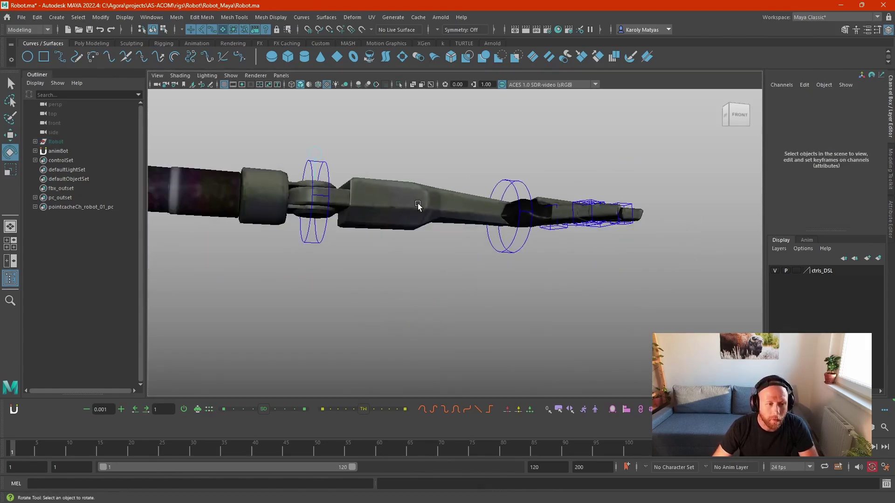
scroll(418, 205, down, 10)
scroll(429, 227, up, 4)
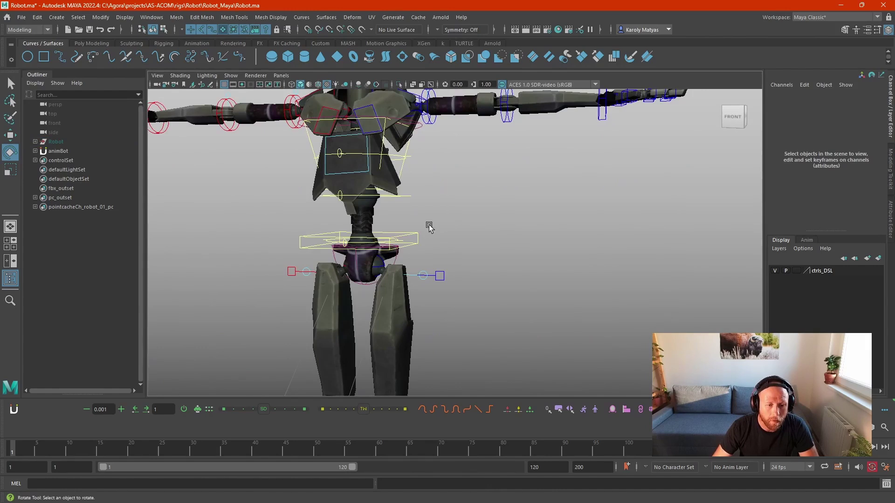
click(381, 267)
key(f)
scroll(458, 237, down, 3)
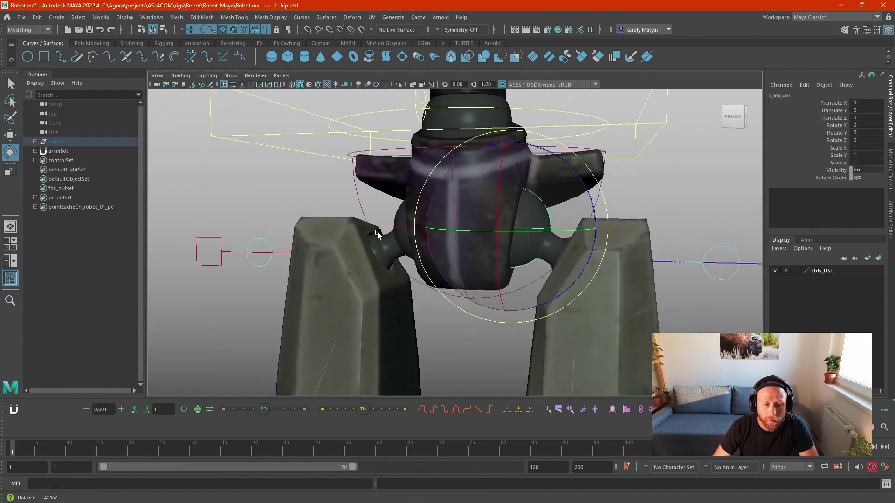
scroll(378, 233, down, 2)
drag(581, 246, 563, 240)
key(ctrl+z)
Try rotating the right hip control at the pelvis, undo the rotation, and clear the selection.
key(w)
click(424, 227)
key(e)
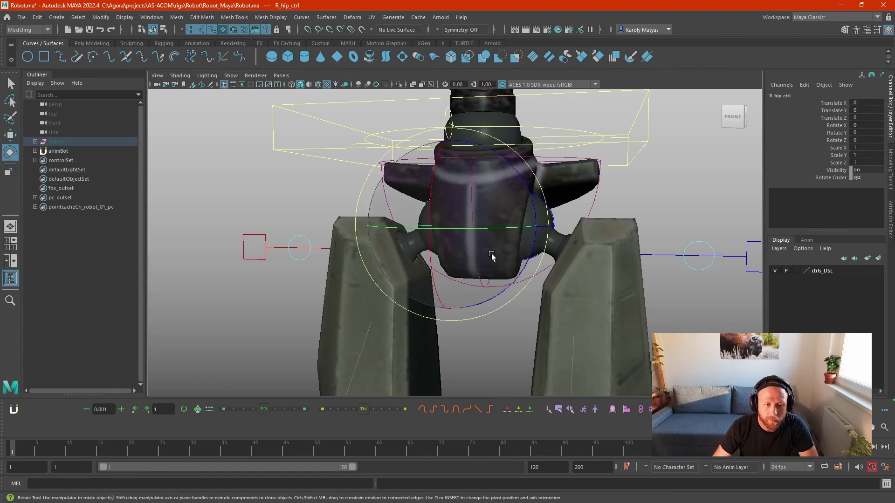
drag(491, 256, 512, 254)
key(ctrl+z)
click(665, 215)
Examine the whole robot with its detached pieces, check the left arm settings control, and clear the selection.
alt+right_drag(634, 205, 317, 204)
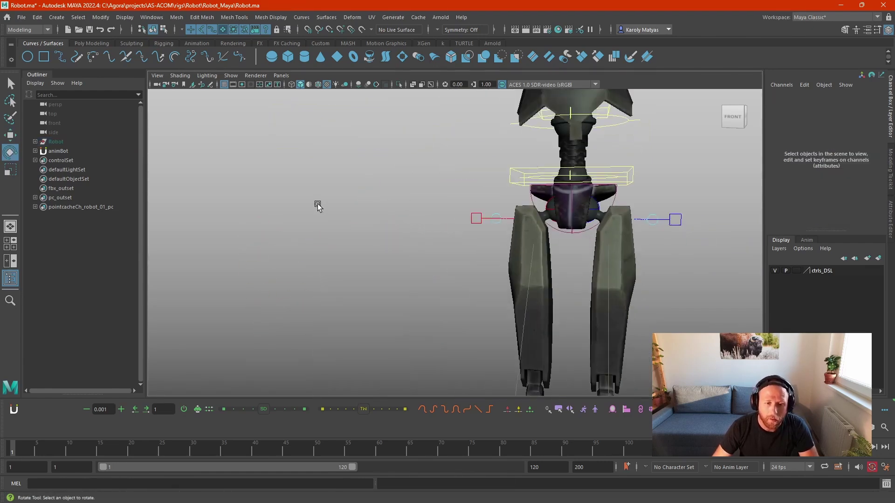
scroll(490, 215, down, 3)
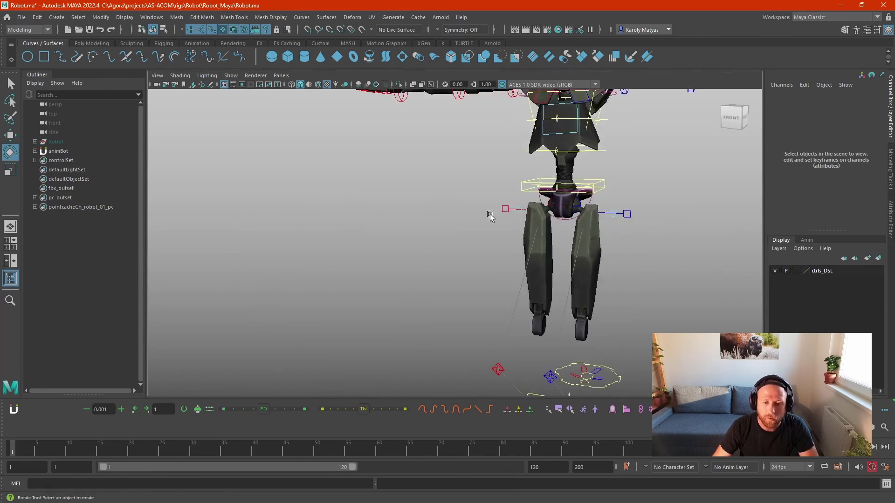
scroll(497, 212, down, 2)
scroll(413, 194, down, 3)
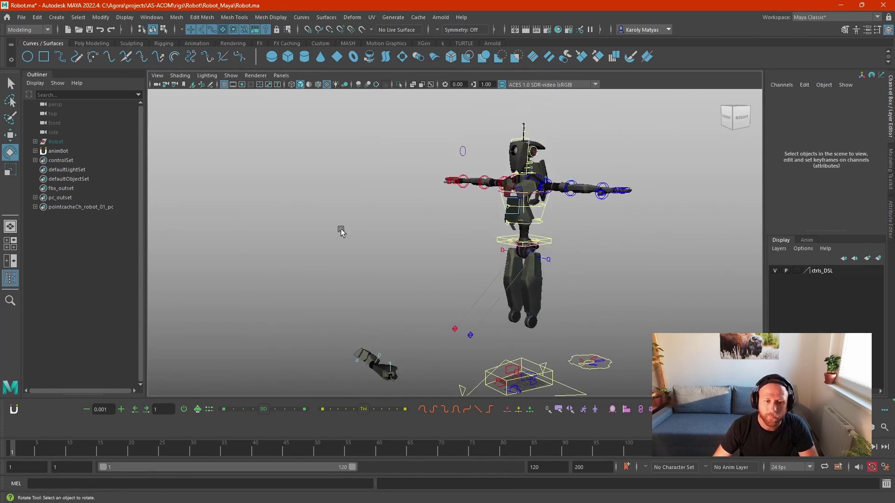
alt+middle_drag(366, 225, 351, 209)
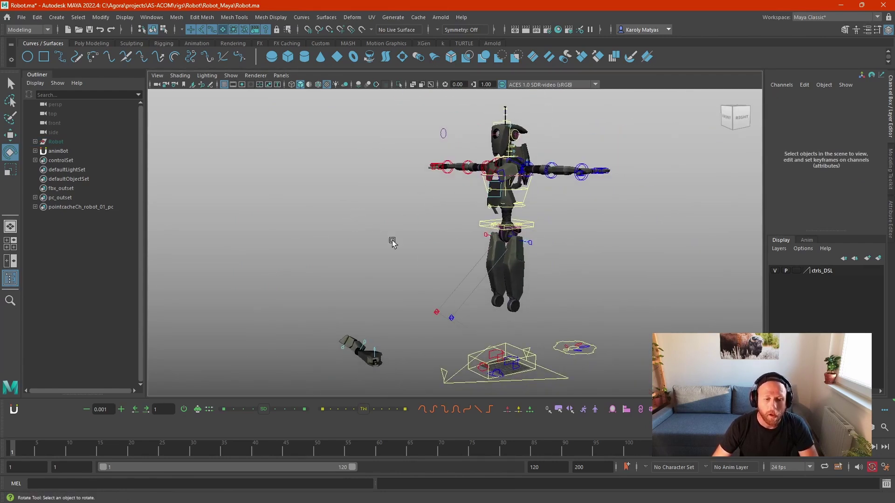
click(566, 353)
key(w)
click(564, 313)
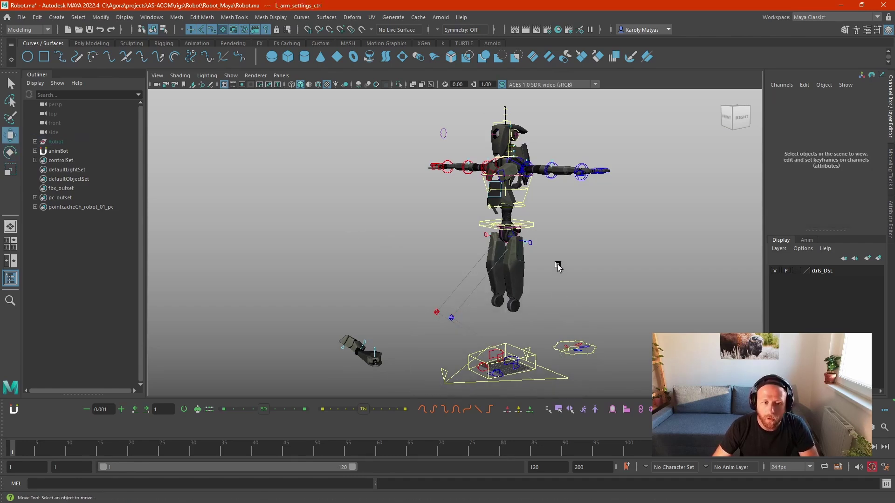